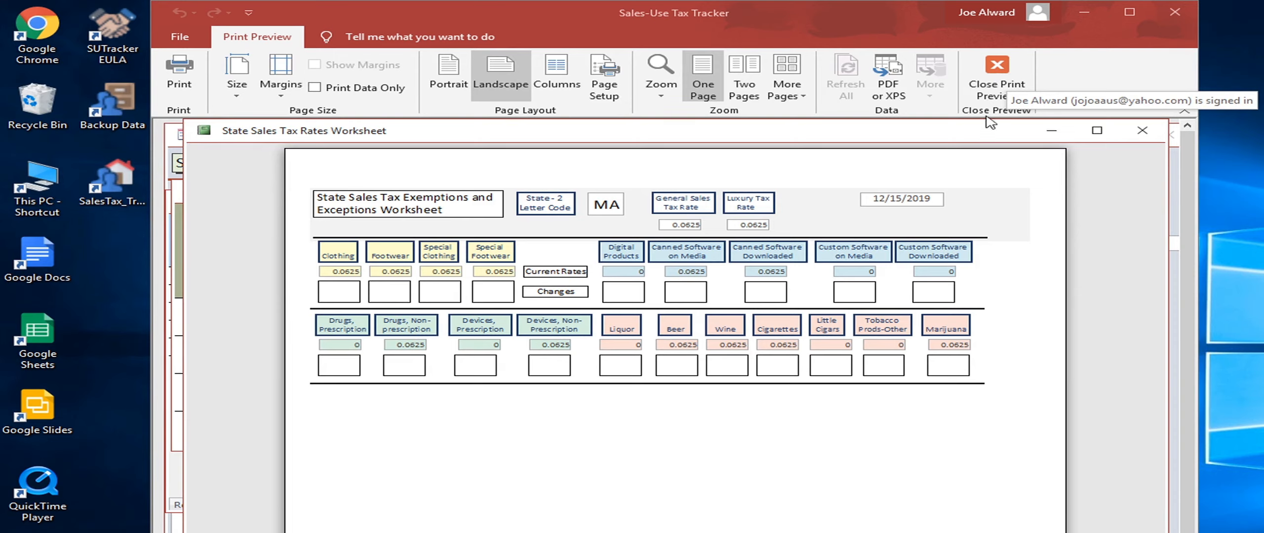
Close the tax rates worksheet preview and enter NH State Liquor Store as the vendor, adding it to the vendor list
{"action": "left_click", "coordinate": [998, 74]}
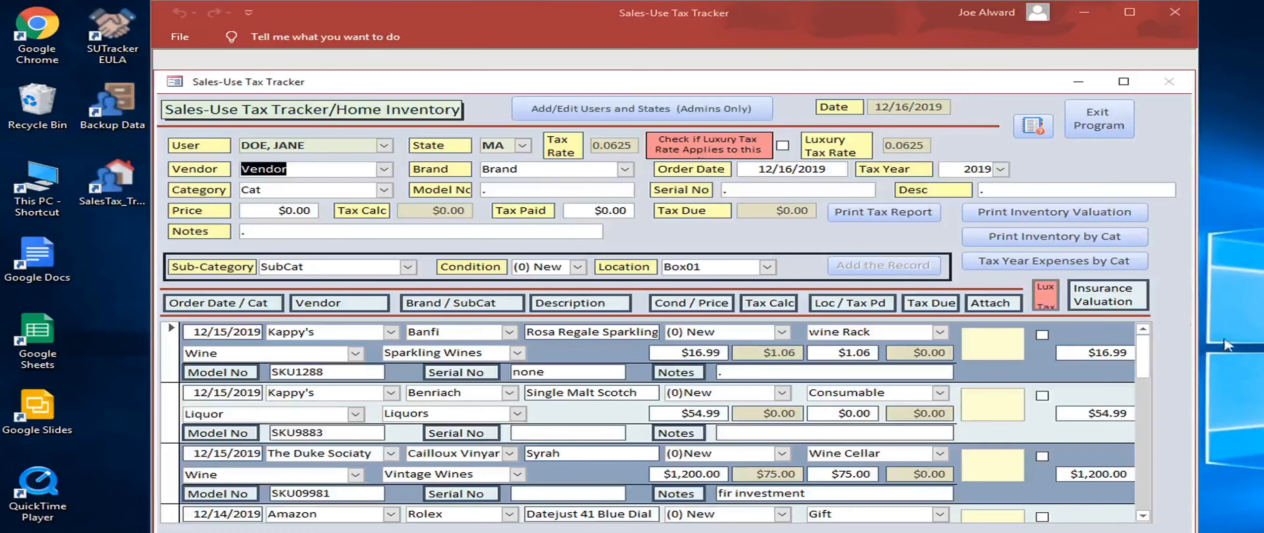
{"action": "left_click", "coordinate": [303, 168]}
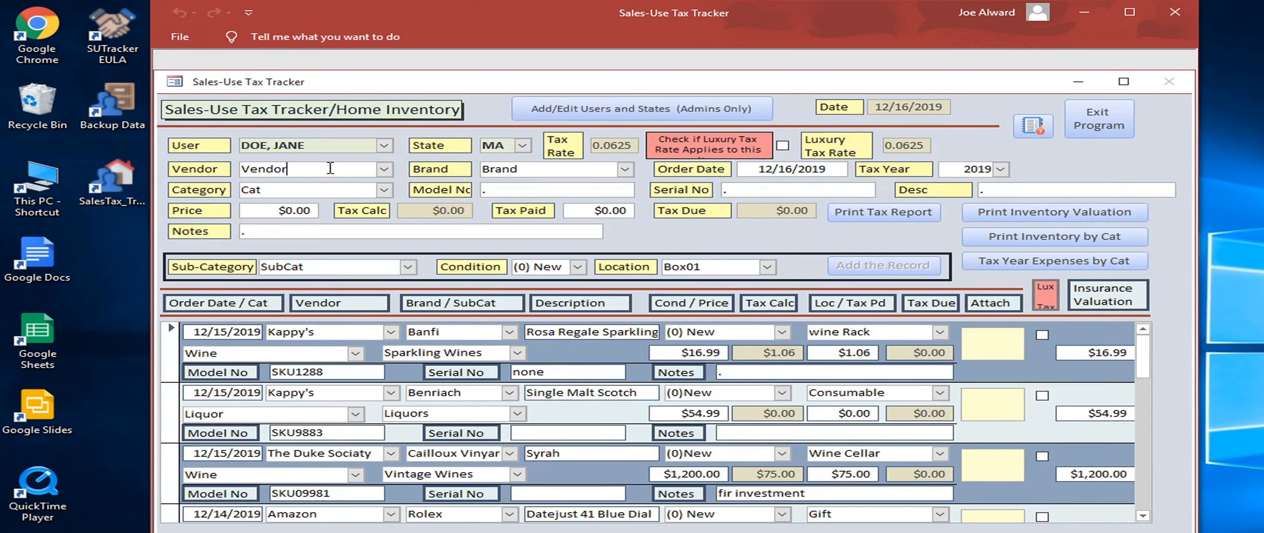
{"action": "key", "text": "BackSpace"}
{"action": "key", "text": "BackSpace"}
{"action": "key", "text": "BackSpace"}
{"action": "key", "text": "BackSpace"}
{"action": "key", "text": "BackSpace"}
{"action": "key", "text": "BackSpace"}
{"action": "type", "text": "NH State L"}
{"action": "type", "text": "iquor "}
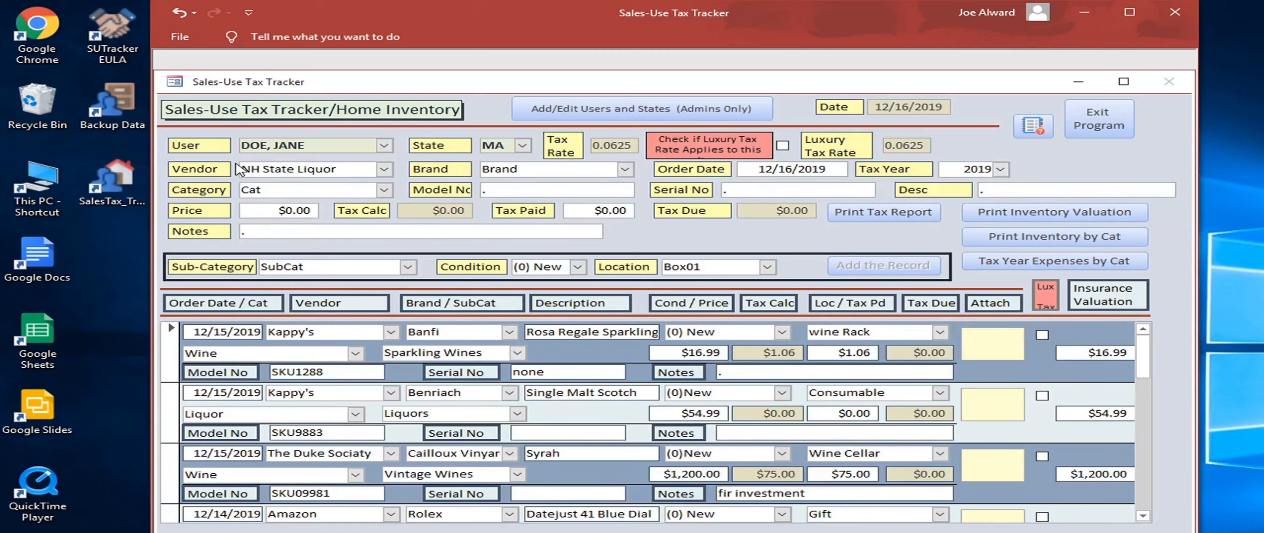
{"action": "type", "text": "Store"}
{"action": "key", "text": "Tab"}
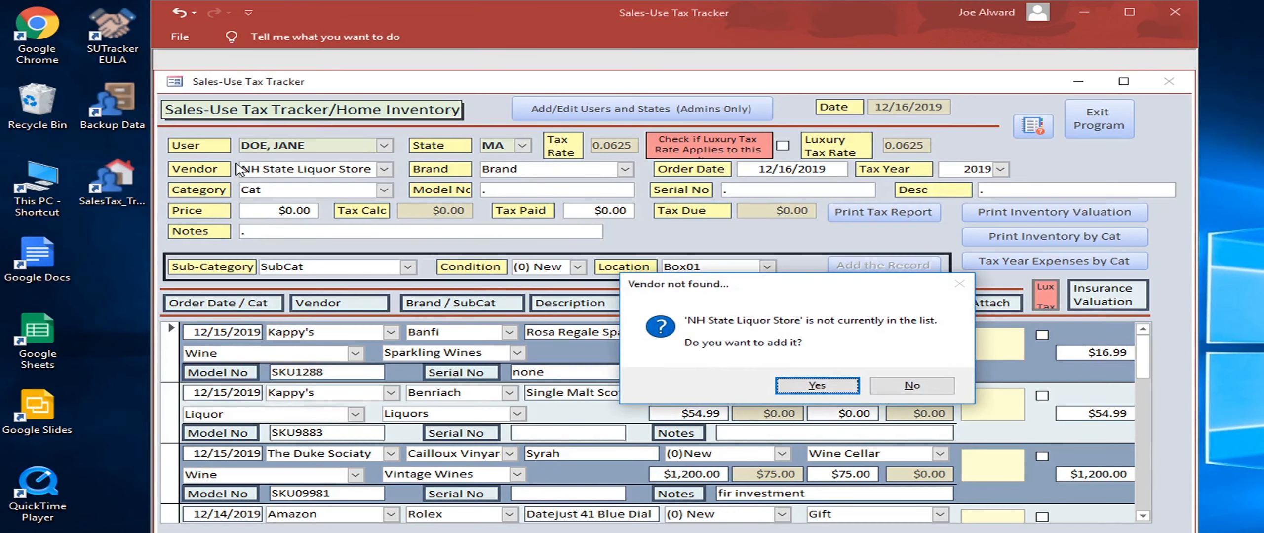
{"action": "key", "text": "Return"}
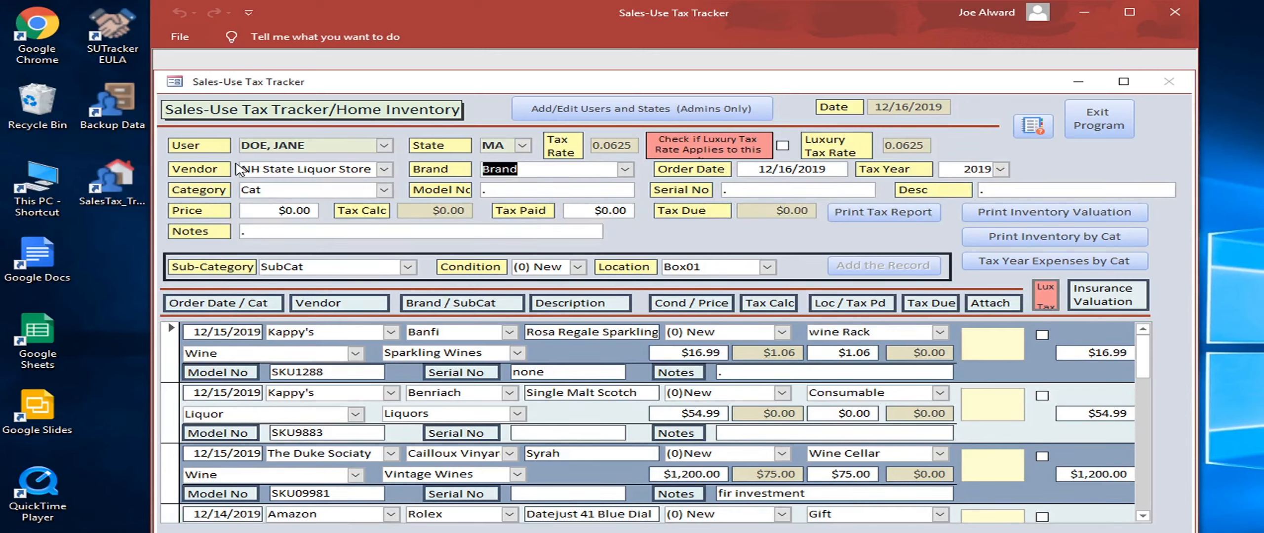
Set the purchase's brand to Banfi and its category to Wine, keeping the default order date
{"action": "type", "text": "Banfi"}
{"action": "key", "text": "Tab"}
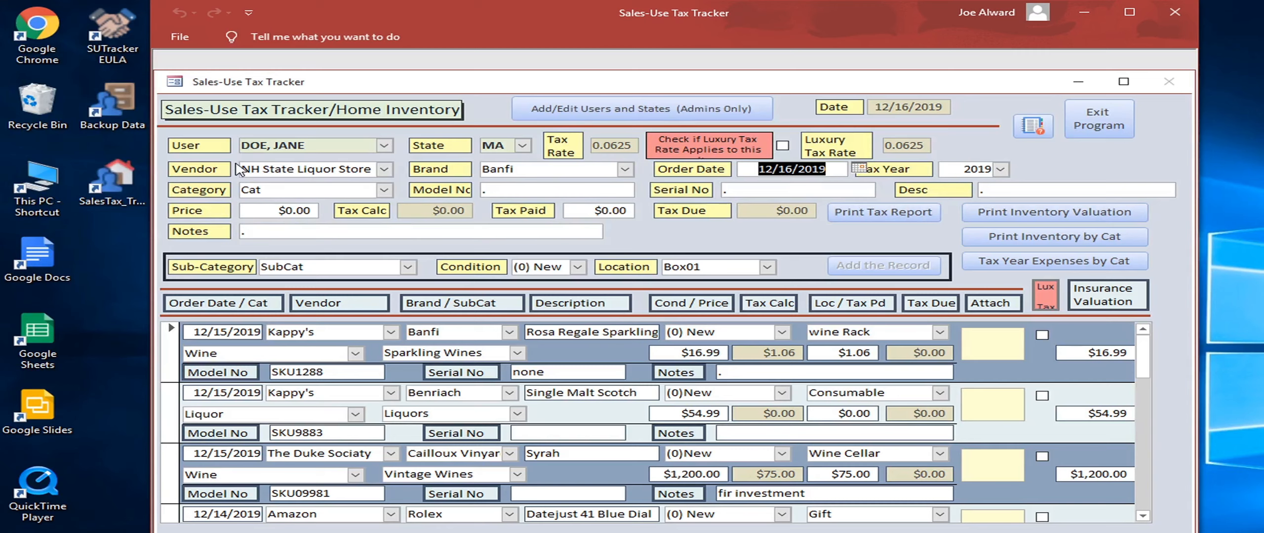
{"action": "key", "text": "Tab"}
{"action": "type", "text": "Wi"}
{"action": "key", "text": "Tab"}
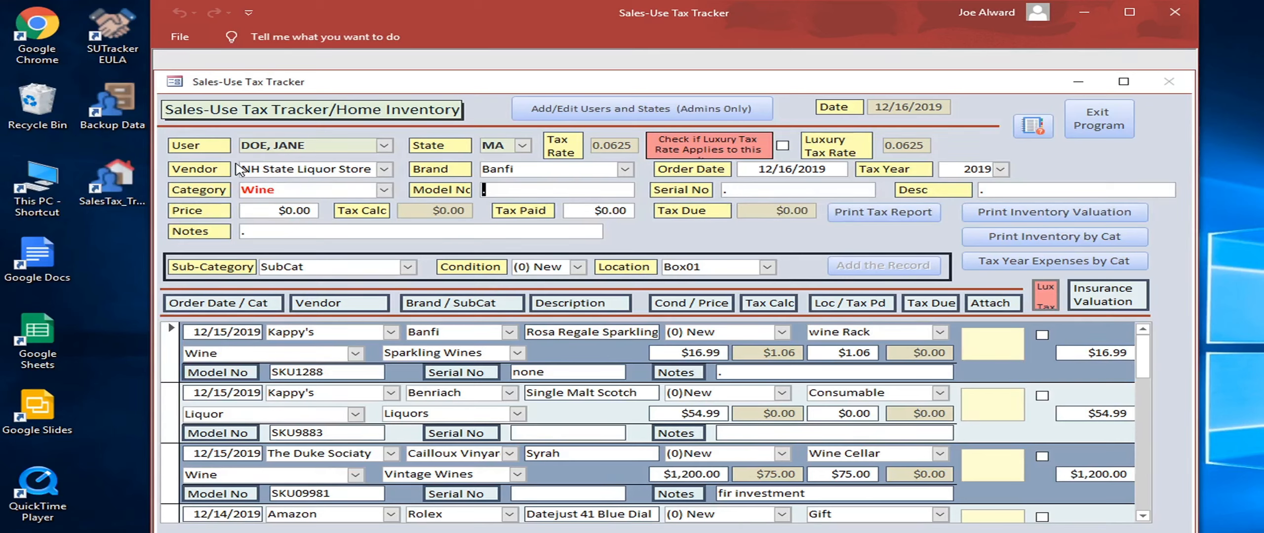
Enter model number SKU87645 and the description "Rosa Regale Sparkling Wine", leaving the serial number as is
{"action": "type", "text": "SKU87645"}
{"action": "key", "text": "Tab"}
{"action": "key", "text": "Tab"}
{"action": "type", "text": "Ros"}
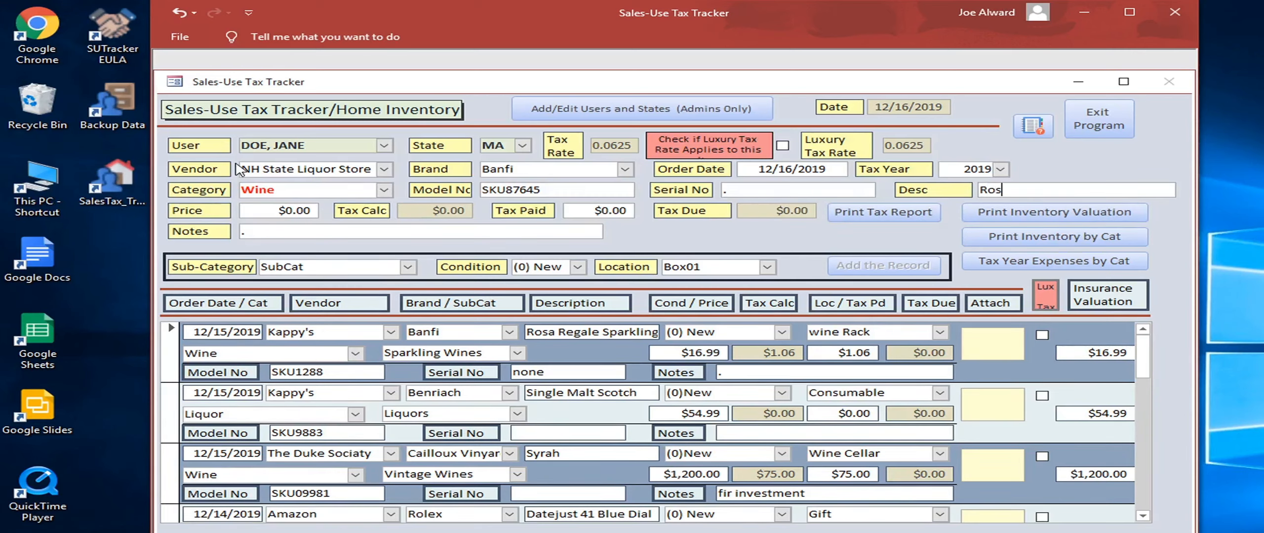
{"action": "type", "text": "a Regale Sparkling Wine"}
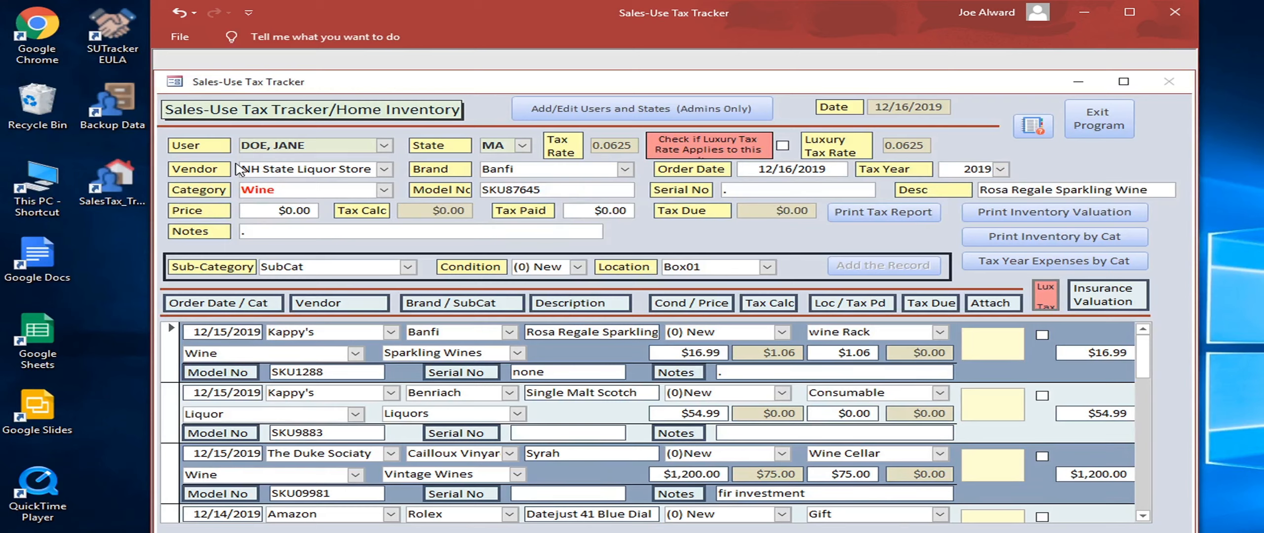
Set the wine's price to $16.99, leave the tax paid at $0.00, and enter the note "for Holiday party"
{"action": "key", "text": "Tab"}
{"action": "type", "text": "16.99"}
{"action": "key", "text": "Tab"}
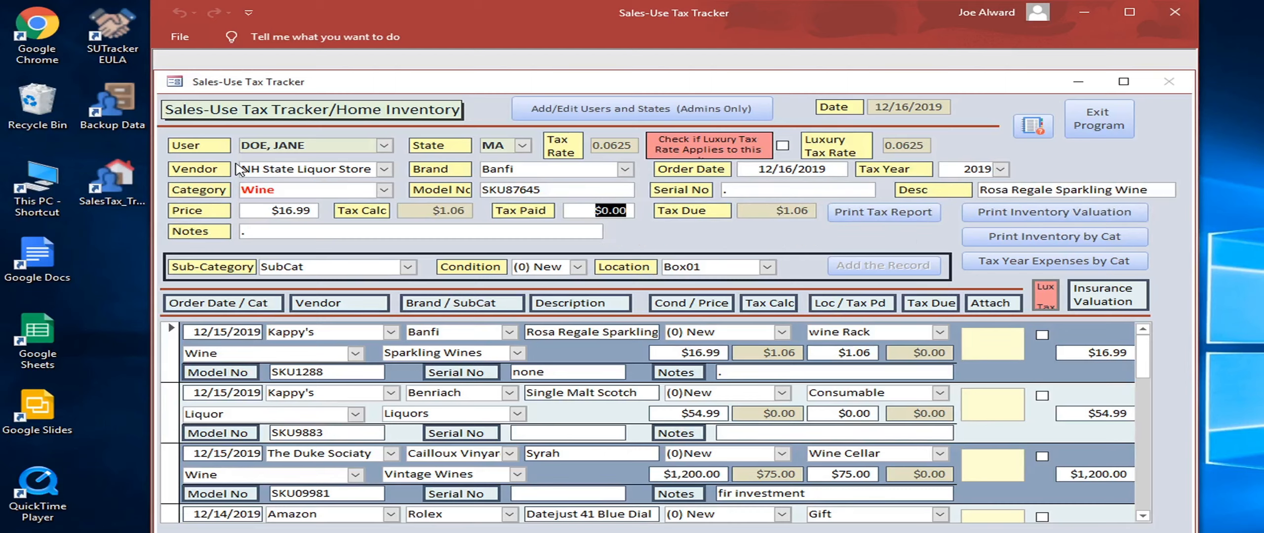
{"action": "key", "text": "Tab"}
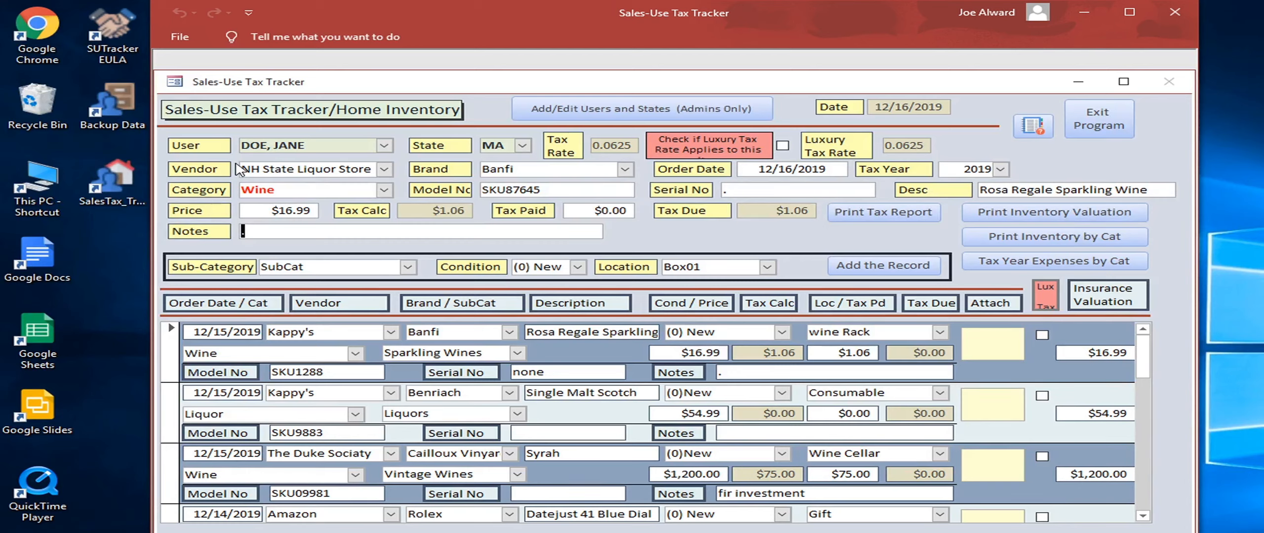
{"action": "type", "text": "for Holiday party"}
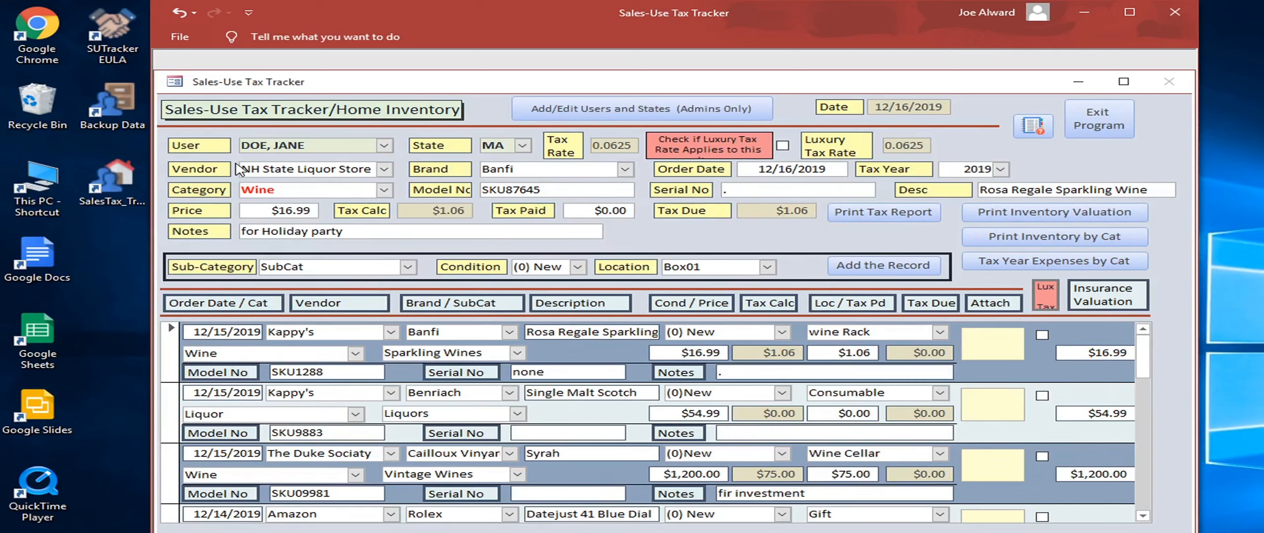
{"action": "key", "text": "Tab"}
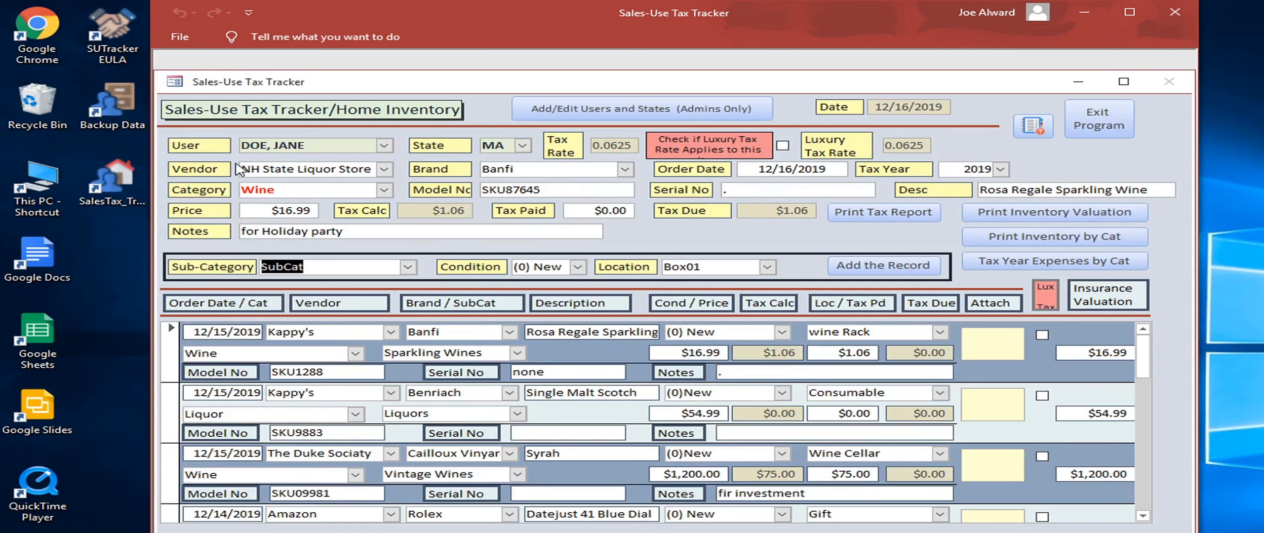
Clear the sub-category, set the location to Consumable, and add the wine purchase record
{"action": "type", "text": "S"}
{"action": "key", "text": "BackSpace"}
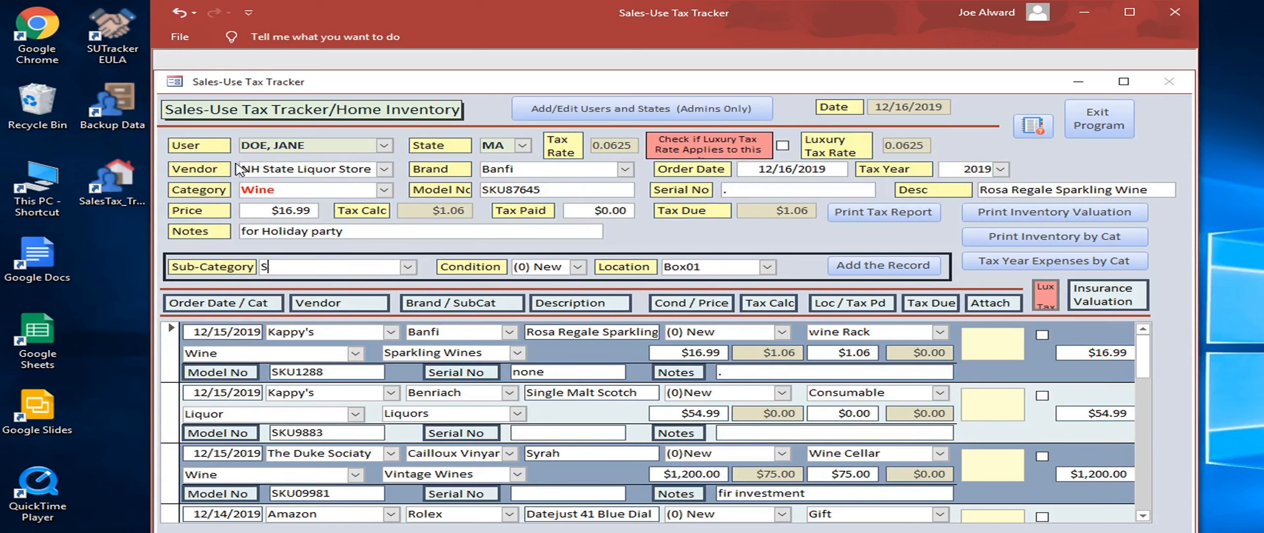
{"action": "key", "text": "BackSpace"}
{"action": "key", "text": "Tab"}
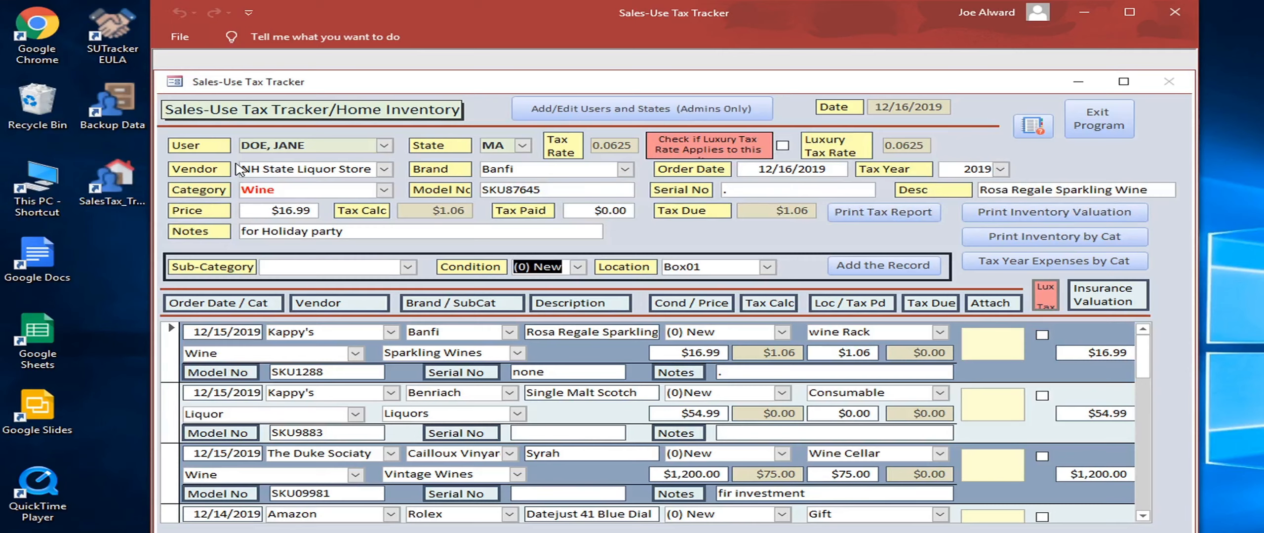
{"action": "key", "text": "Tab"}
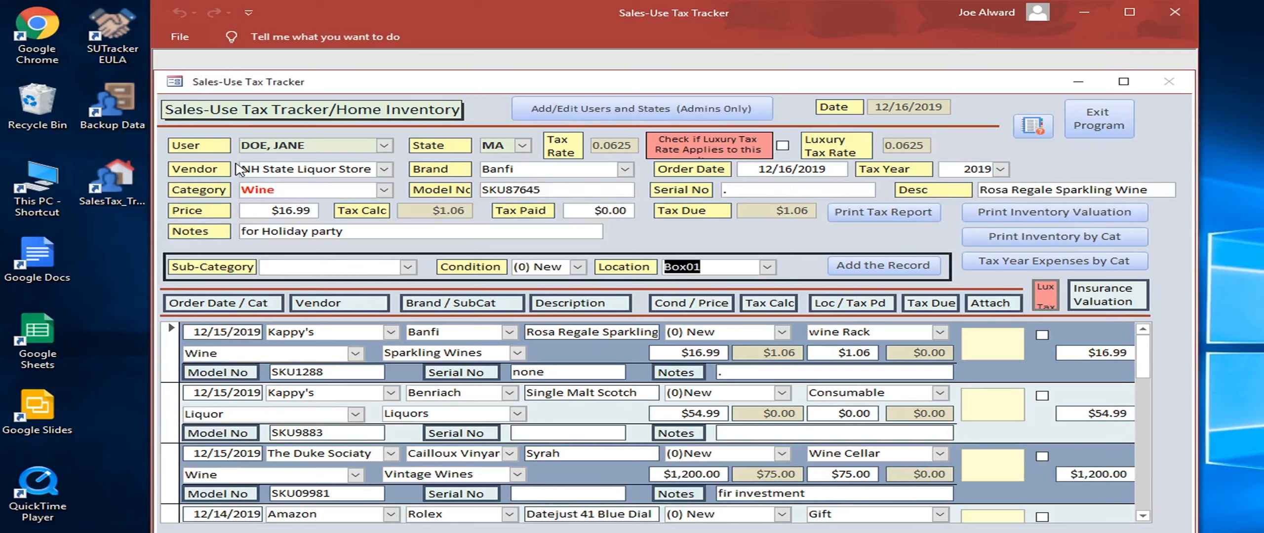
{"action": "type", "text": "Consumable"}
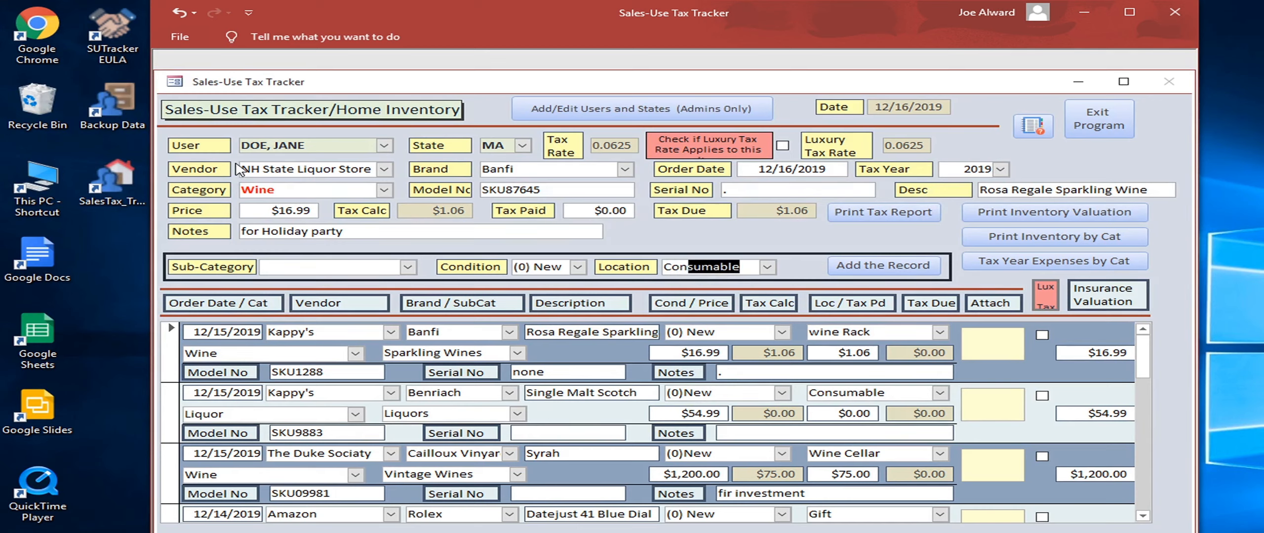
{"action": "key", "text": "Tab"}
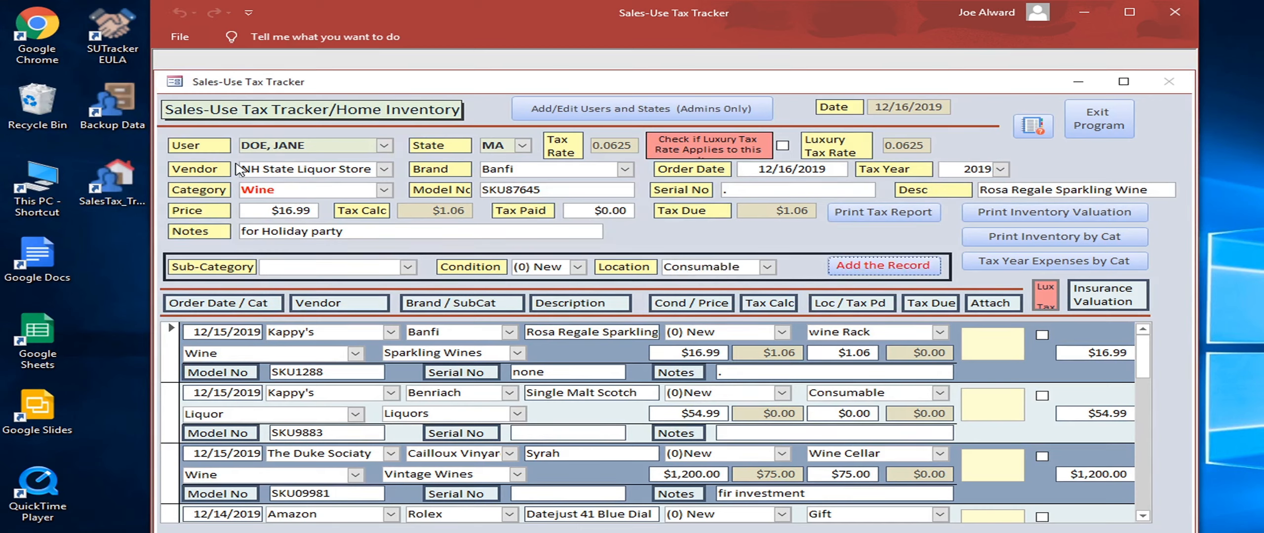
{"action": "key", "text": "Return"}
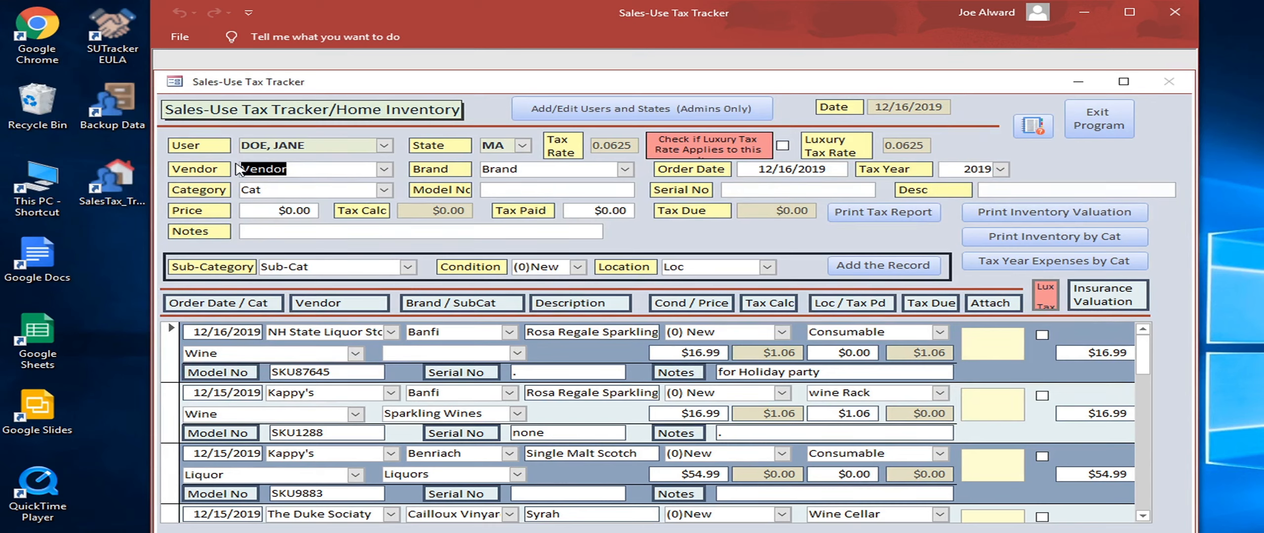
Start a new purchase entry with vendor NH State Liquor Store, brand Benriach and category Liquor
{"action": "type", "text": "NH State Liquor Store"}
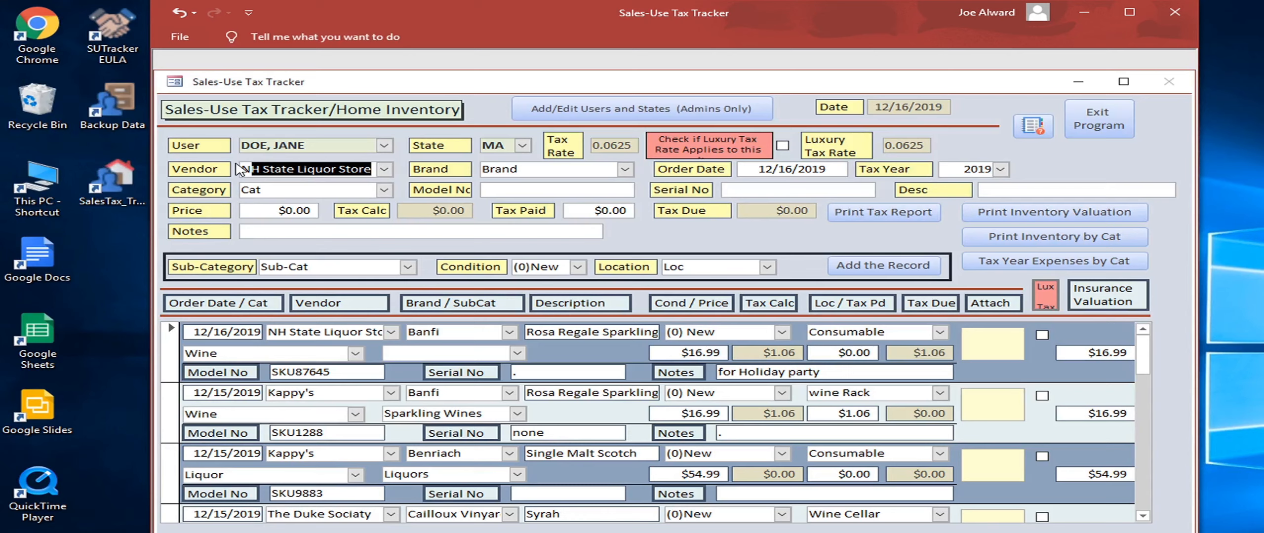
{"action": "key", "text": "Tab"}
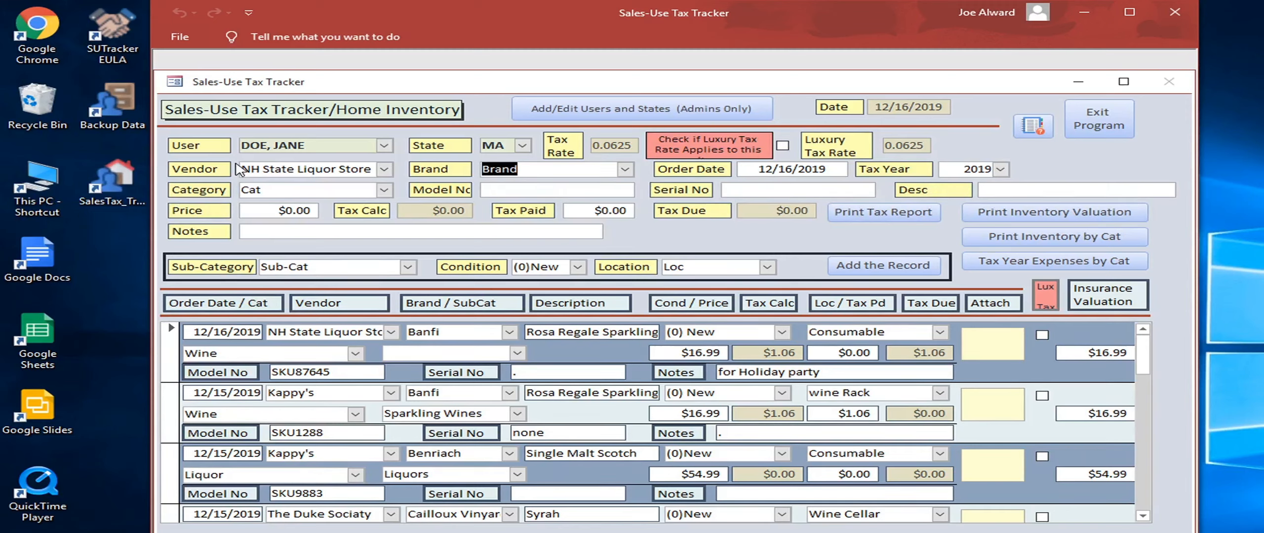
{"action": "type", "text": "Benriach"}
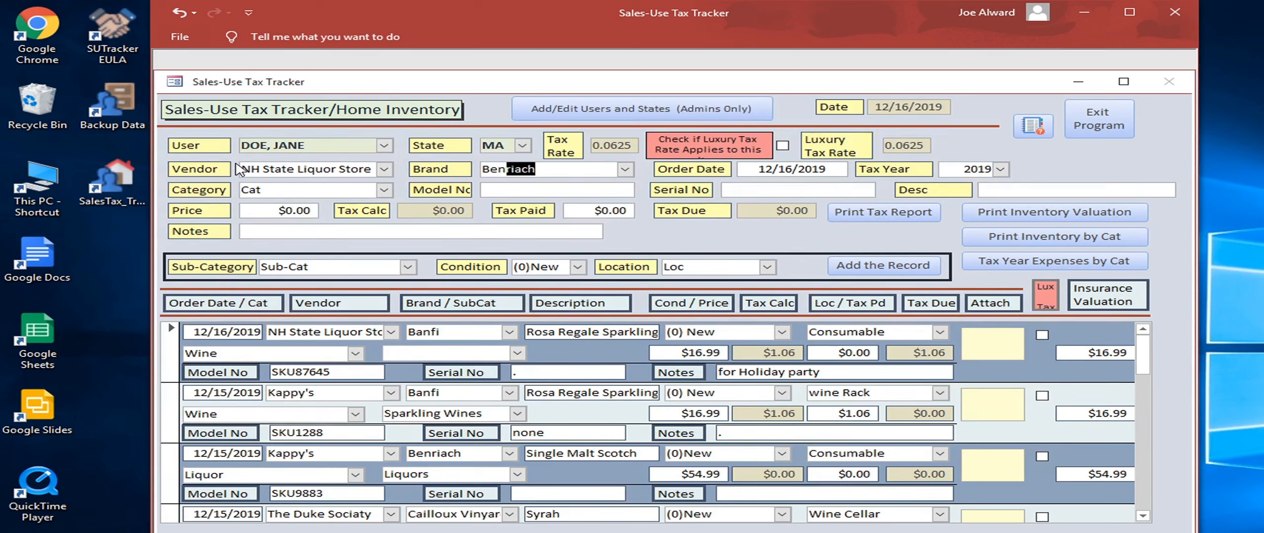
{"action": "key", "text": "Tab"}
{"action": "key", "text": "Tab"}
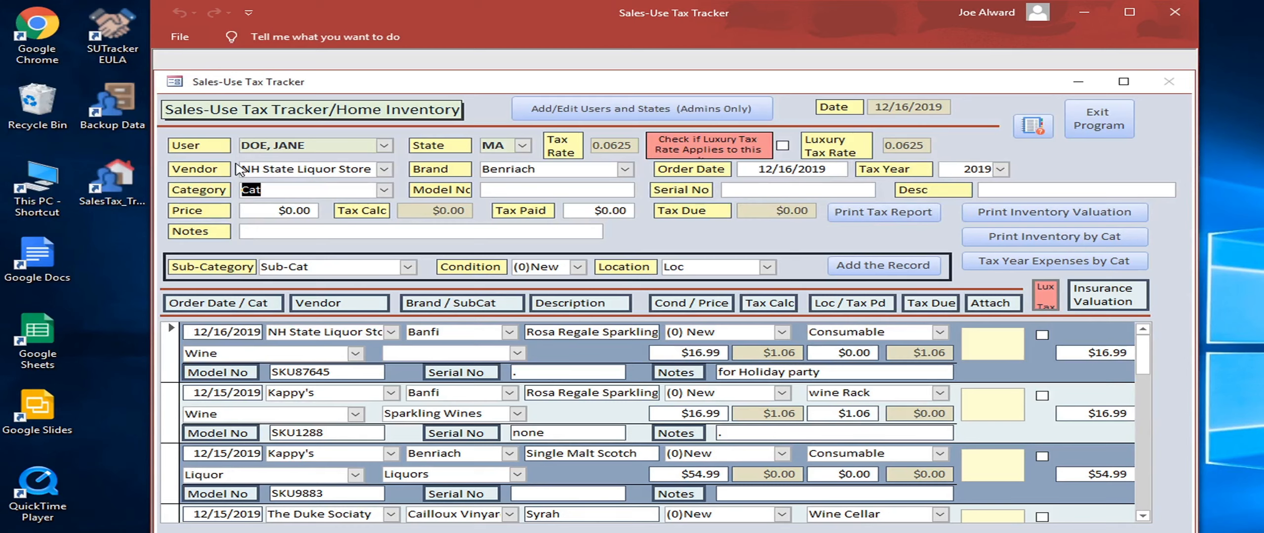
{"action": "type", "text": "Liq"}
{"action": "key", "text": "Tab"}
Enter model number SKU00000, the description "Single Malt Scotch Whiskey" and a price of $54.99
{"action": "type", "text": "SKU00000"}
{"action": "type", "text": "S"}
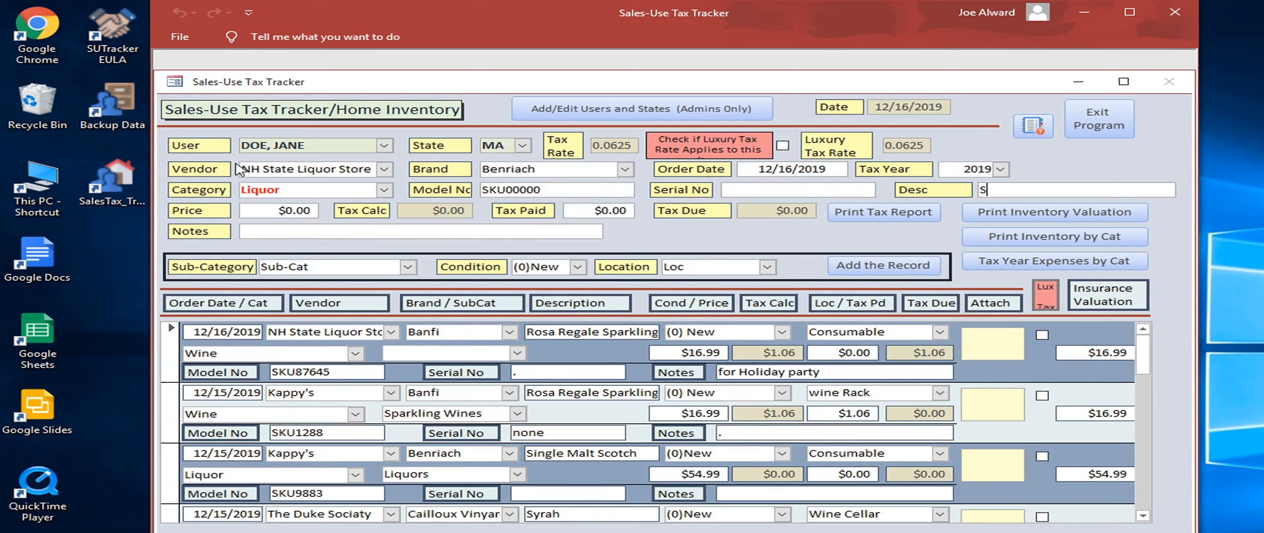
{"action": "type", "text": "ingle Malt Scotch "}
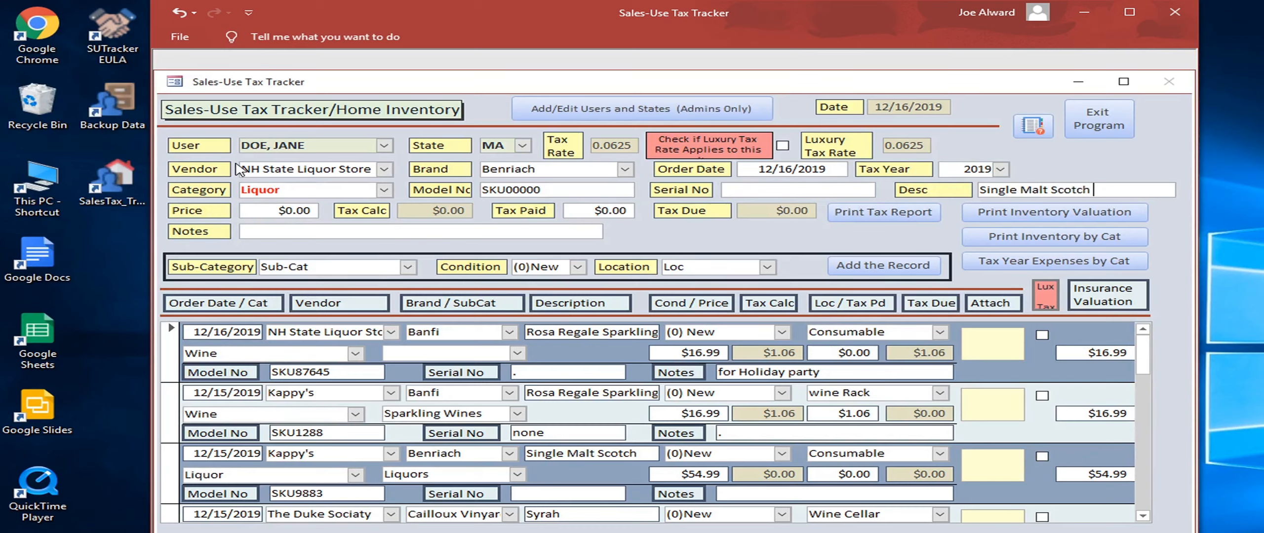
{"action": "type", "text": "Whiskey"}
{"action": "key", "text": "Tab"}
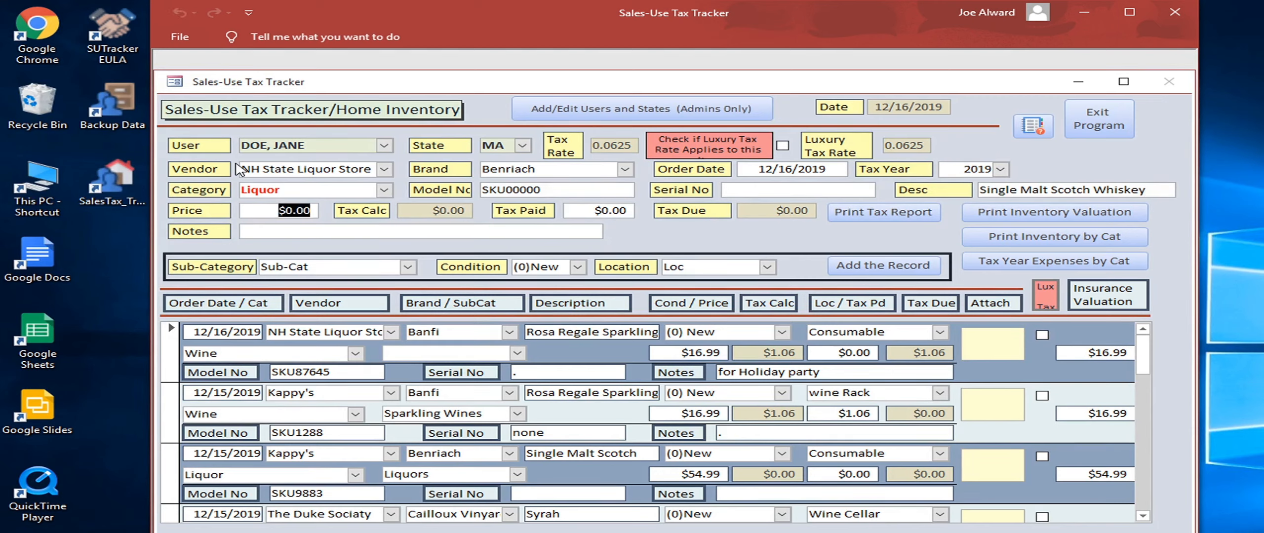
{"action": "type", "text": "54.99"}
{"action": "key", "text": "Tab"}
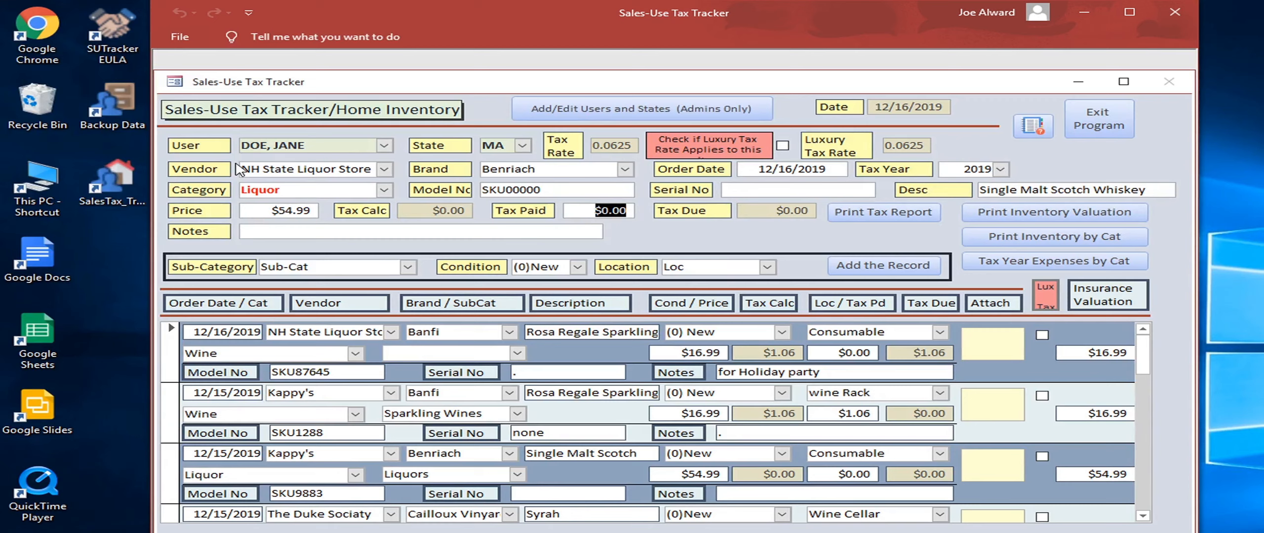
Leave tax paid and notes unchanged, clear the sub-category, set the location to Consumable, and add the liquor record
{"action": "key", "text": "Tab"}
{"action": "key", "text": "Tab"}
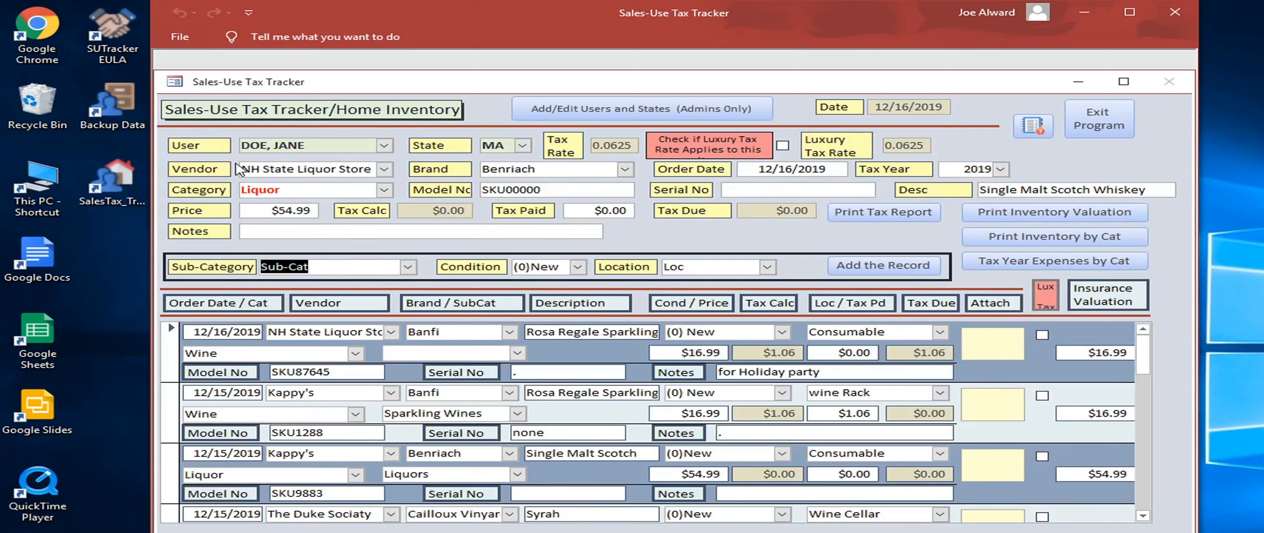
{"action": "type", "text": "Liq"}
{"action": "key", "text": "BackSpace"}
{"action": "key", "text": "BackSpace"}
{"action": "key", "text": "BackSpace"}
{"action": "key", "text": "BackSpace"}
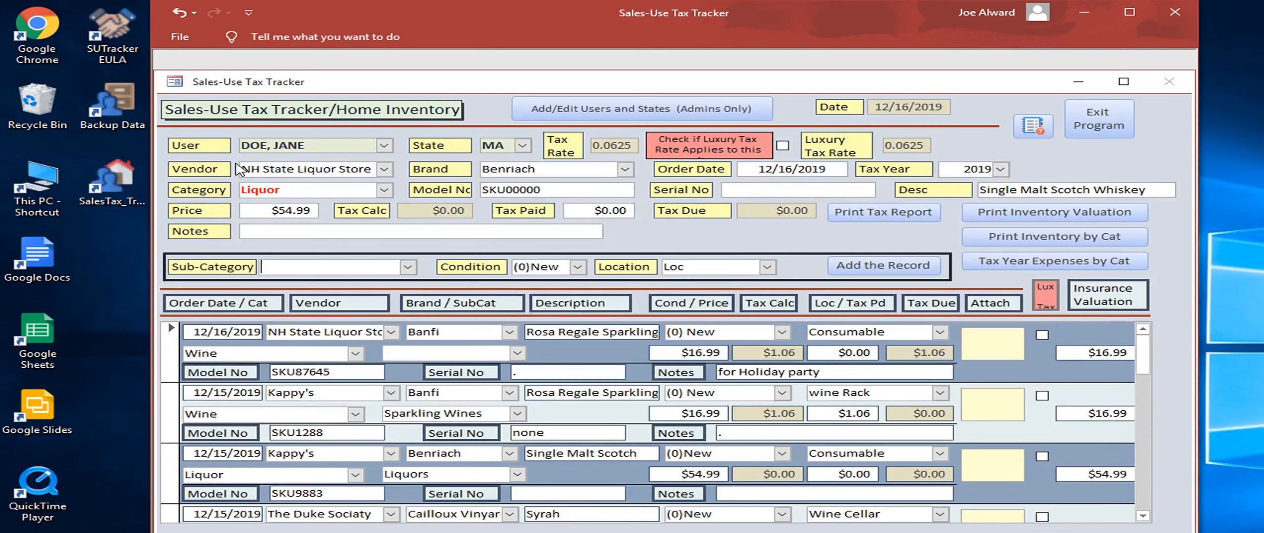
{"action": "key", "text": "Tab"}
{"action": "key", "text": "Tab"}
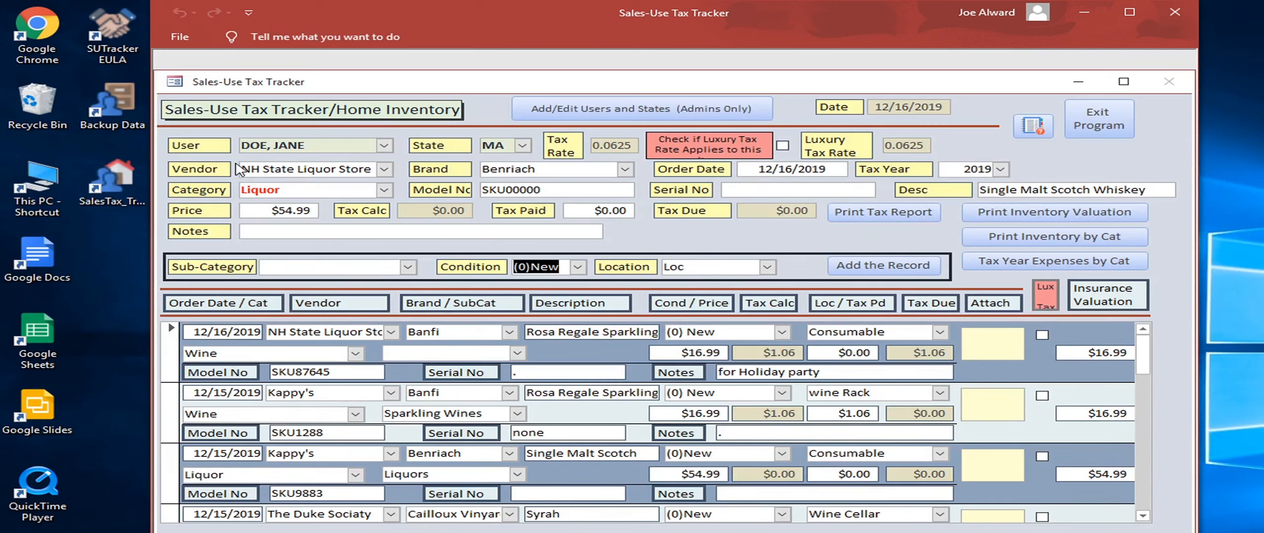
{"action": "type", "text": "consumable"}
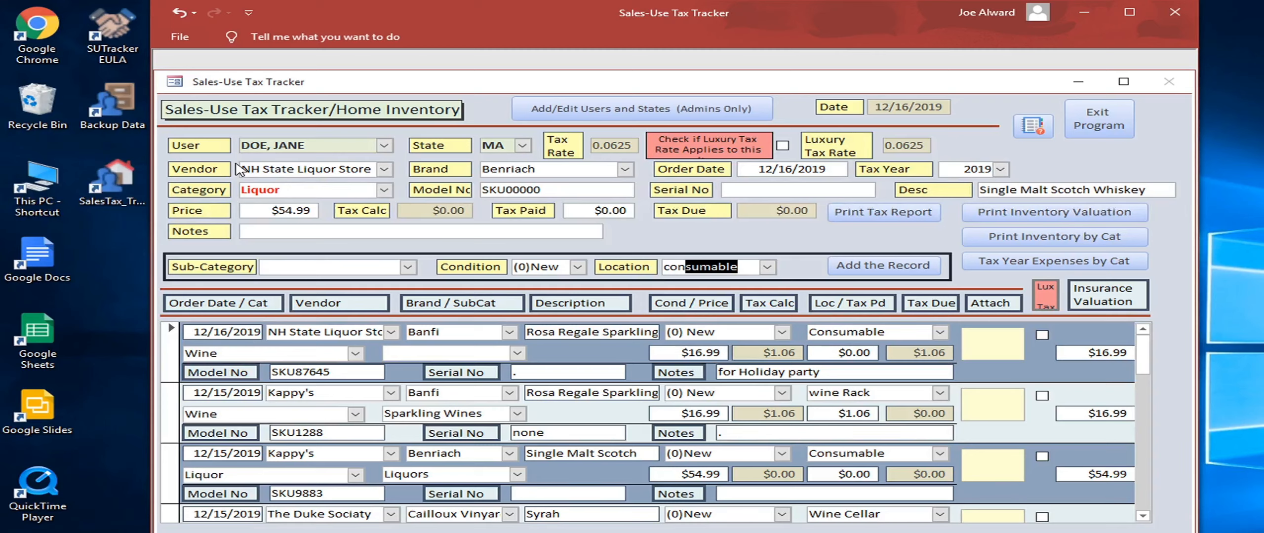
{"action": "key", "text": "Tab"}
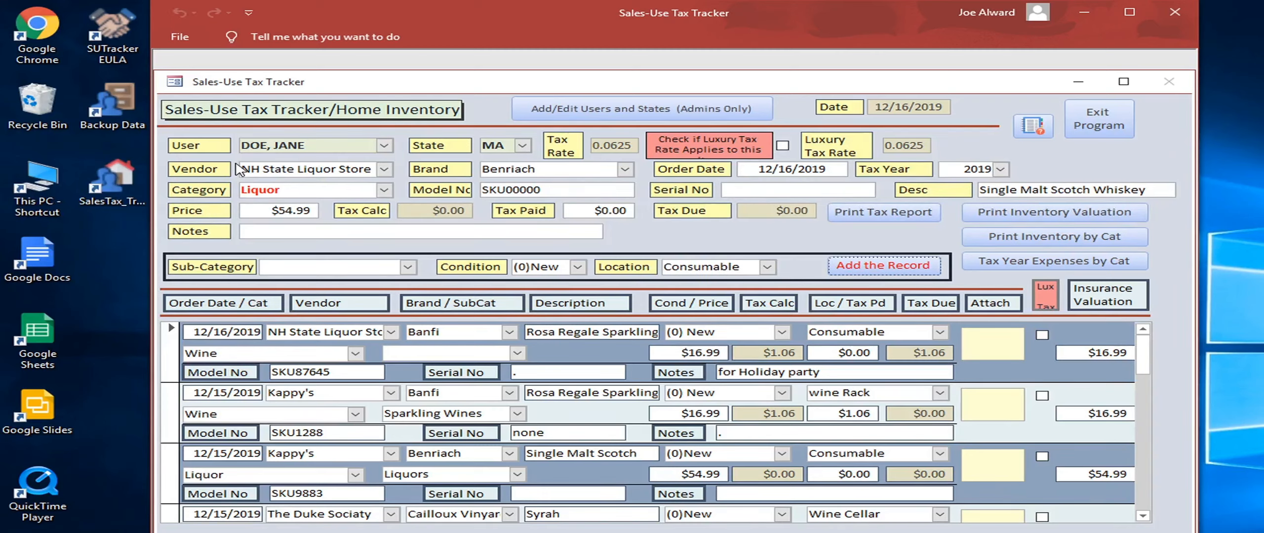
{"action": "key", "text": "Return"}
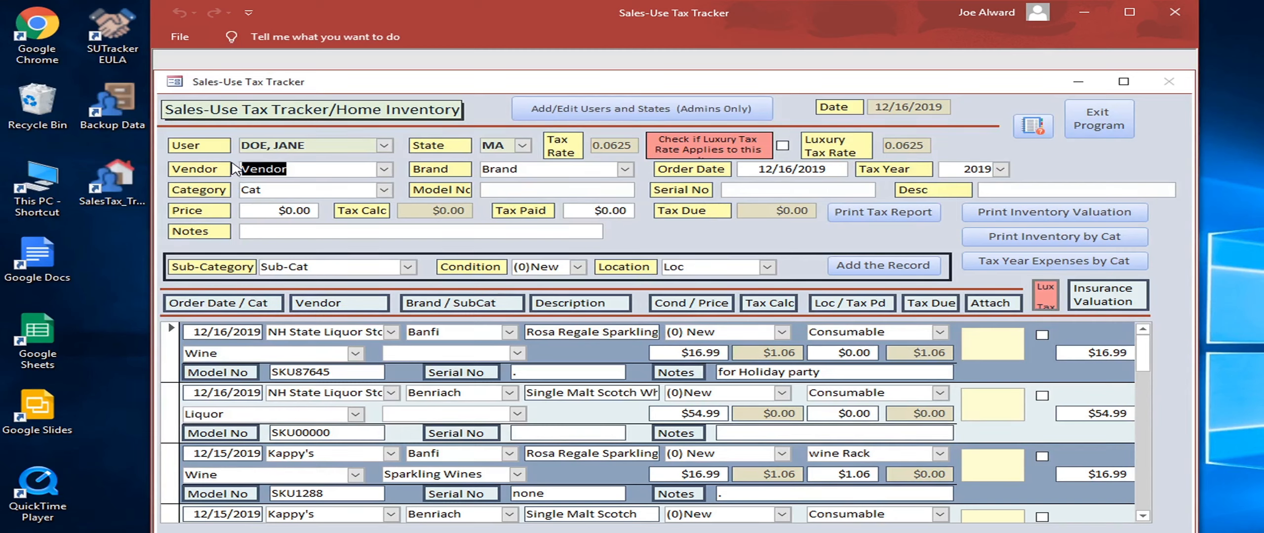
Start a new purchase entry with vendor The Duke Society, brand Cailloux Vinyard and category Wine
{"action": "type", "text": "The Duke Society"}
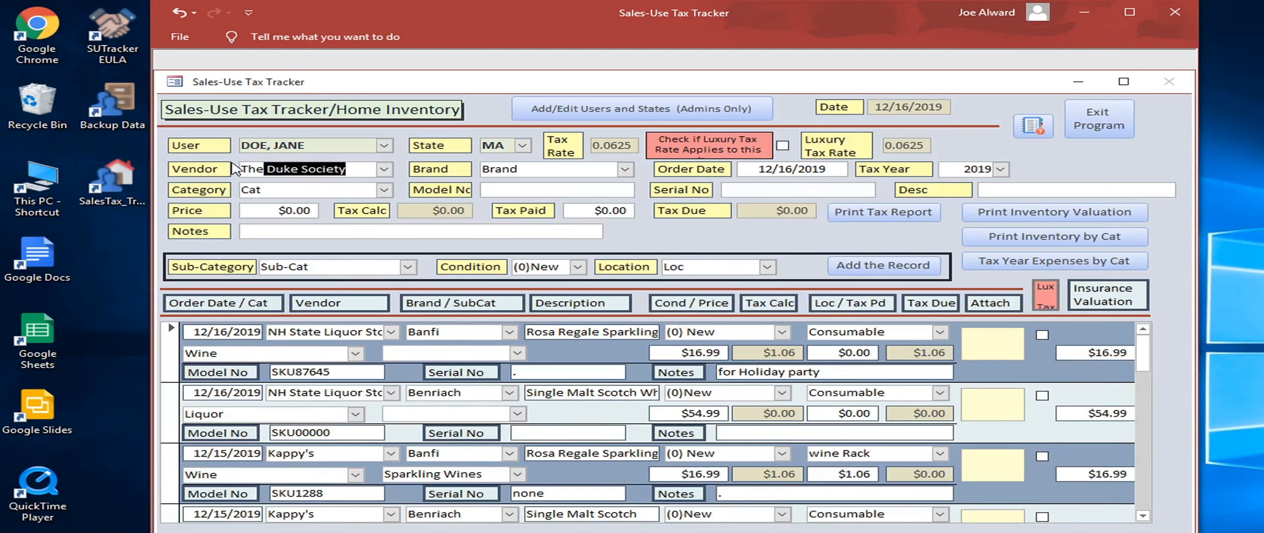
{"action": "key", "text": "Tab"}
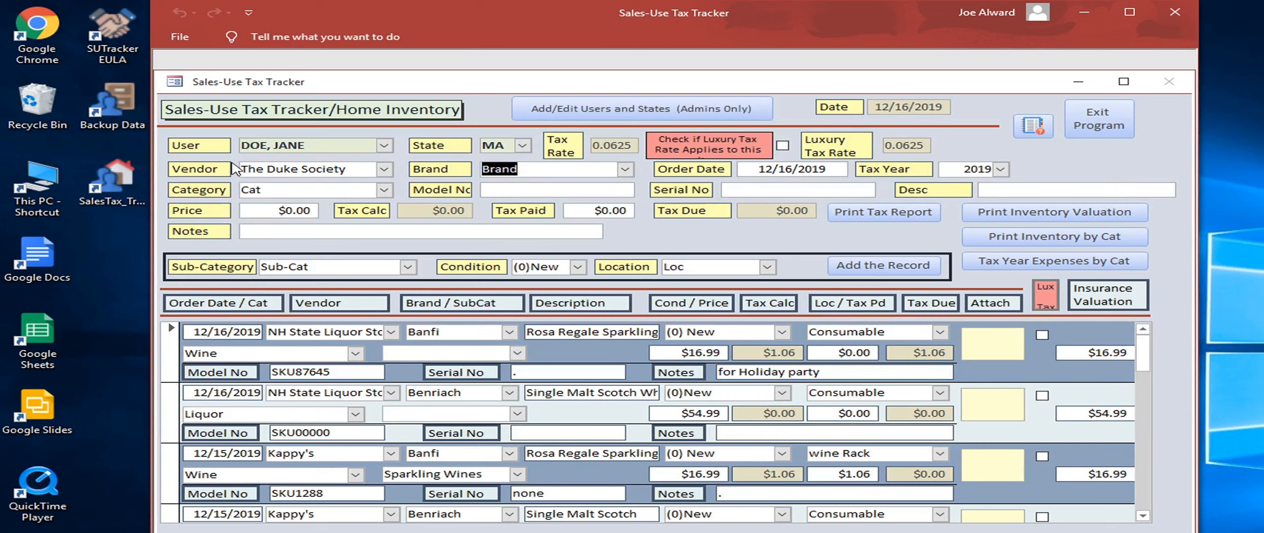
{"action": "type", "text": "Cailloux Vinyard"}
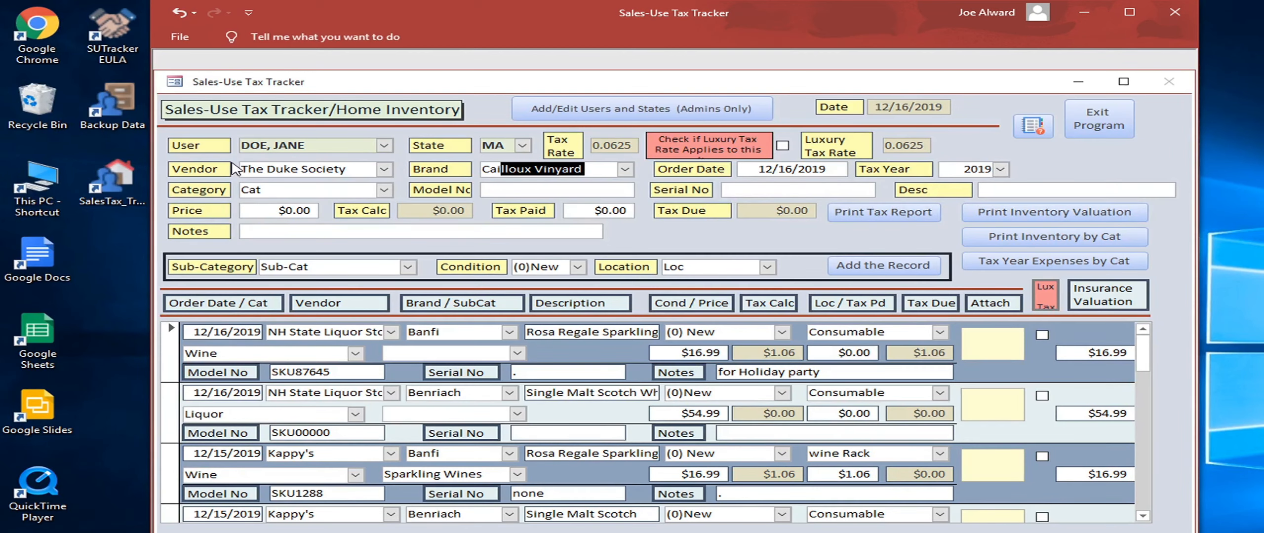
{"action": "key", "text": "Tab"}
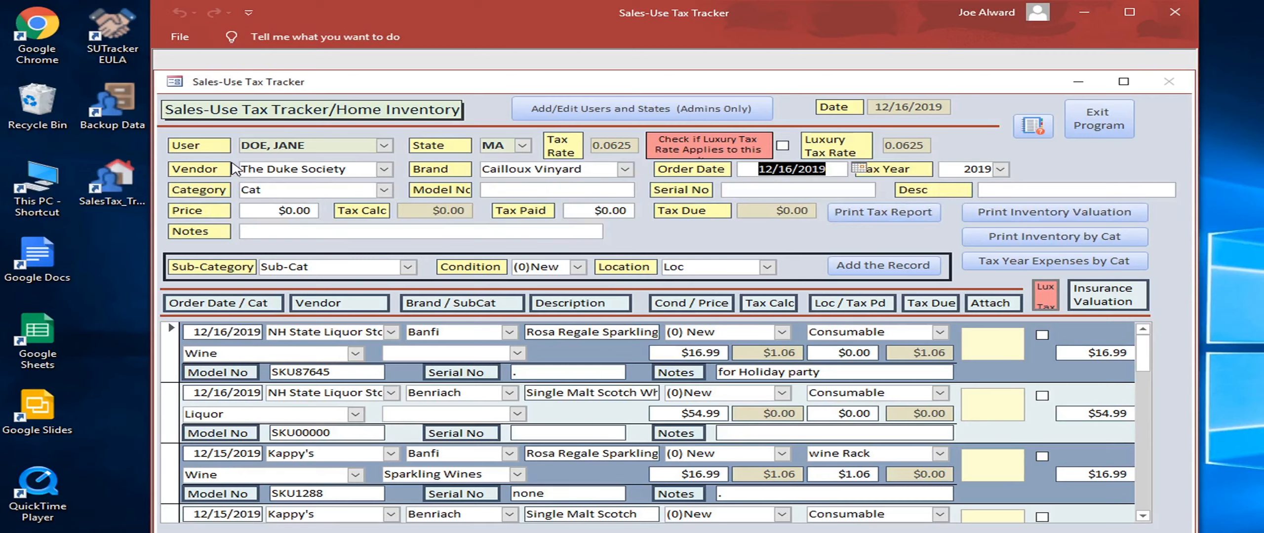
{"action": "key", "text": "Tab"}
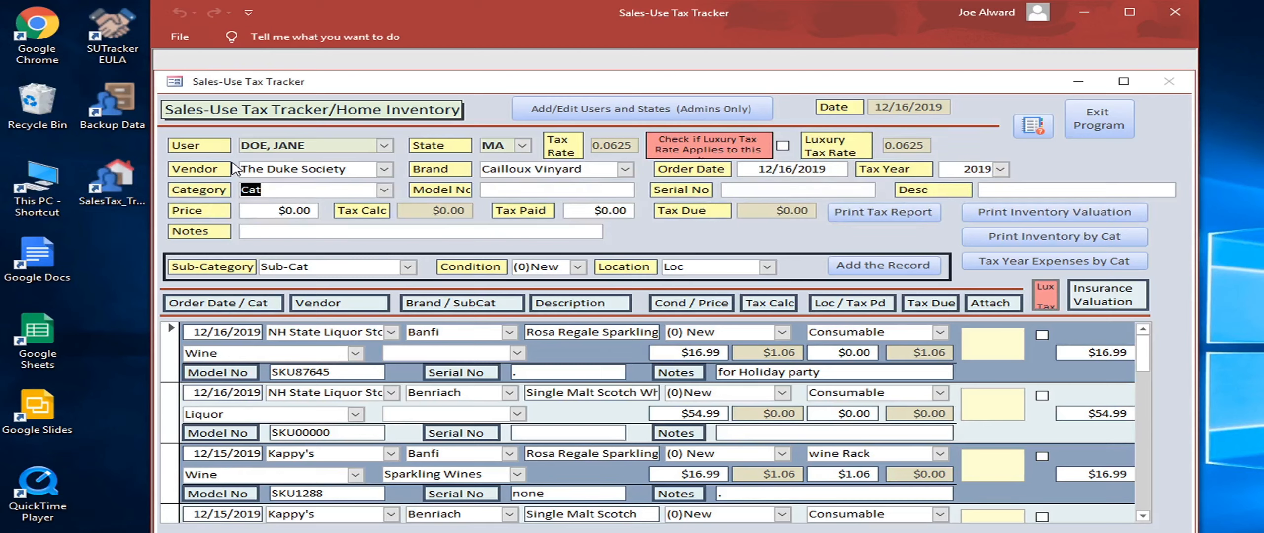
{"action": "type", "text": "wine"}
{"action": "key", "text": "Tab"}
Enter model number SKU98173 and the description "Syrah Vintage Wine 2014" for the wine purchase
{"action": "type", "text": "SKU98173"}
{"action": "key", "text": "Tab"}
{"action": "type", "text": "Syra"}
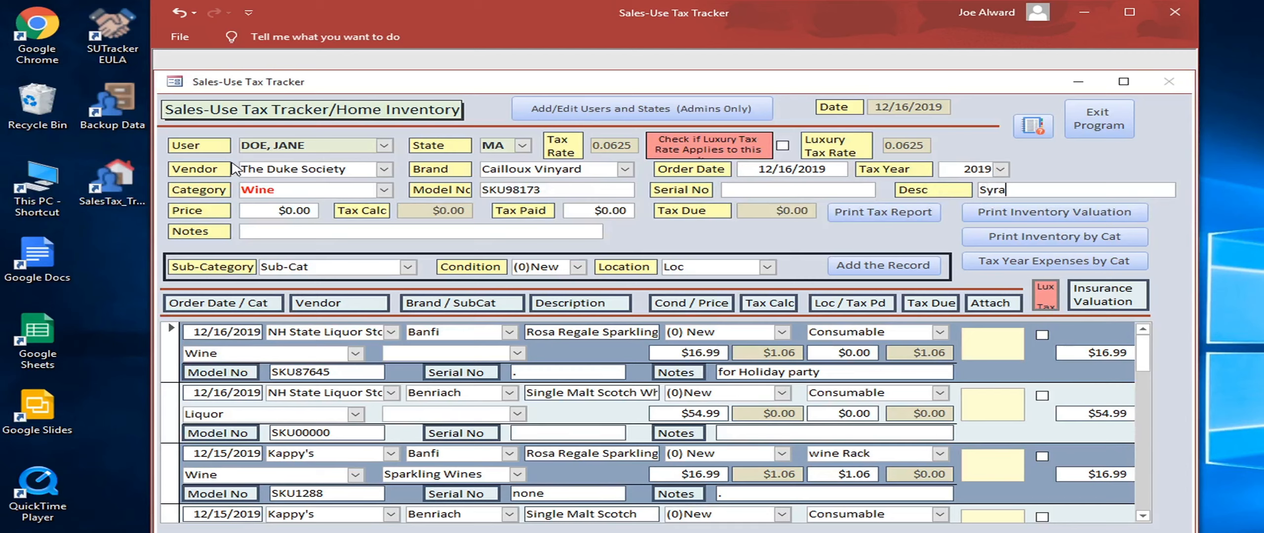
{"action": "type", "text": "h"}
{"action": "type", "text": " Wine"}
{"action": "key", "text": "Left"}
{"action": "type", "text": "Vintage"}
{"action": "key", "text": "Right"}
{"action": "key", "text": "Right"}
{"action": "key", "text": "Right"}
{"action": "key", "text": "Right"}
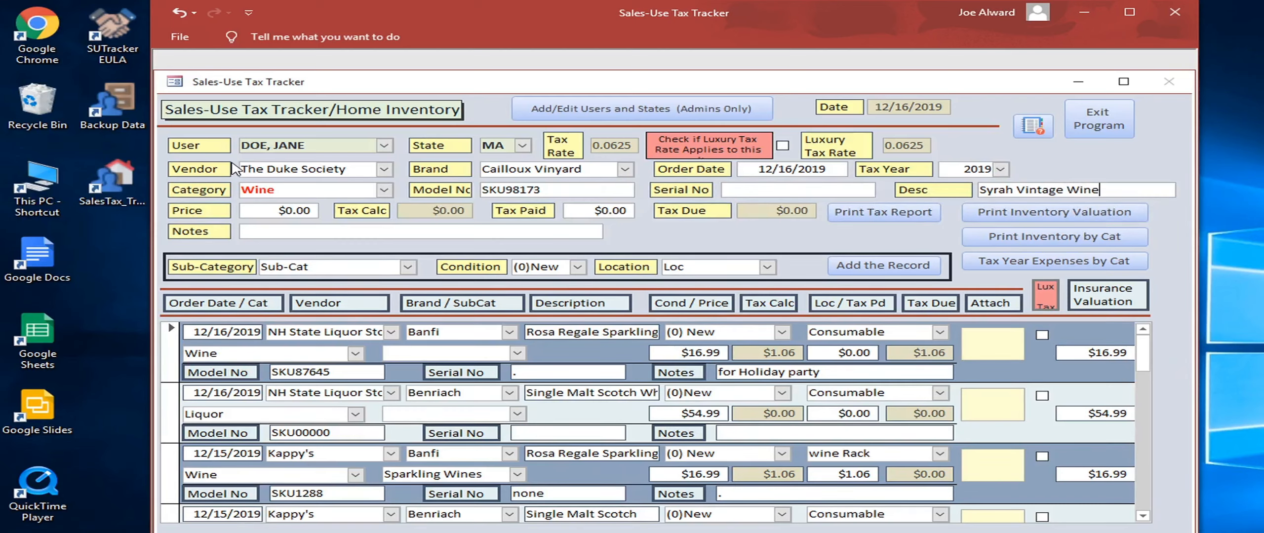
{"action": "type", "text": "2014"}
{"action": "key", "text": "Tab"}
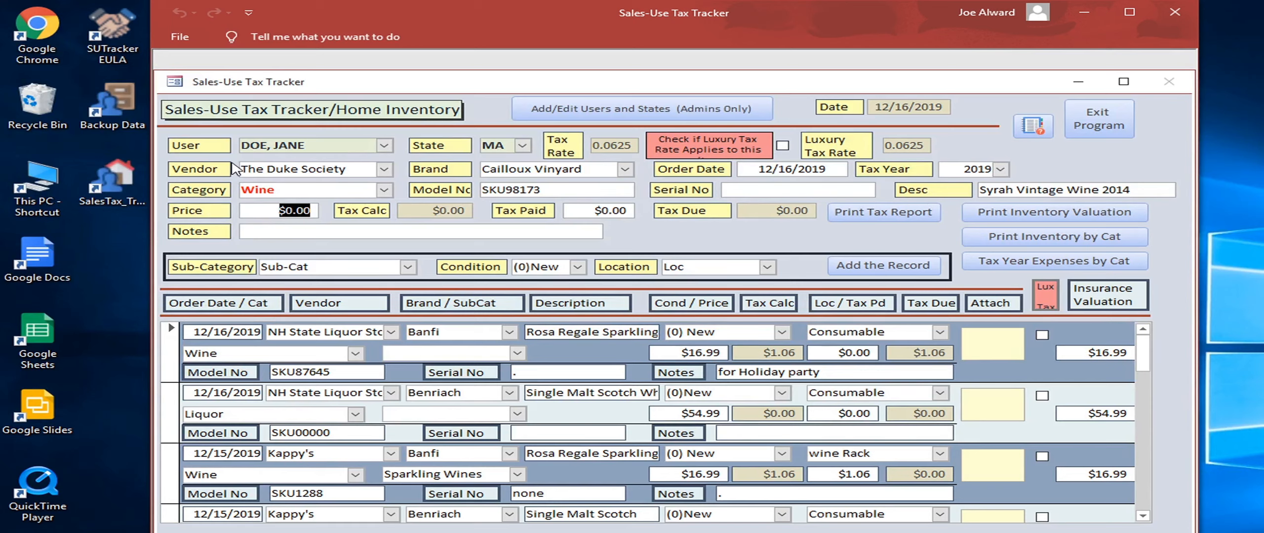
Set the price to $1,200.00, leave tax paid unchanged, and enter the note "for investment"
{"action": "type", "text": "1200"}
{"action": "key", "text": "Tab"}
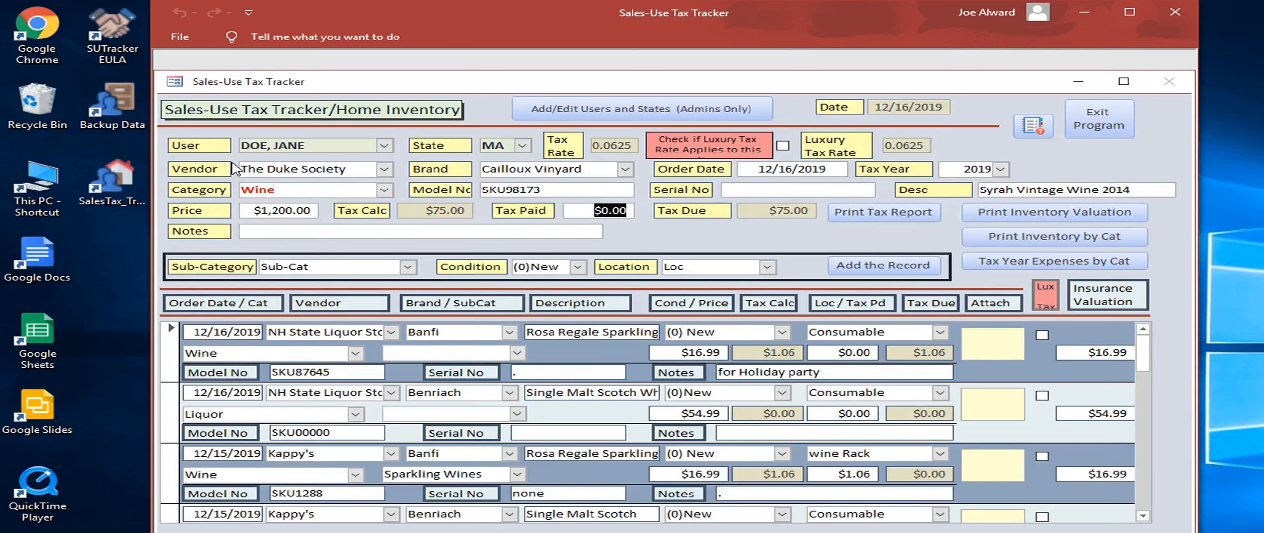
{"action": "key", "text": "Tab"}
{"action": "type", "text": "for "}
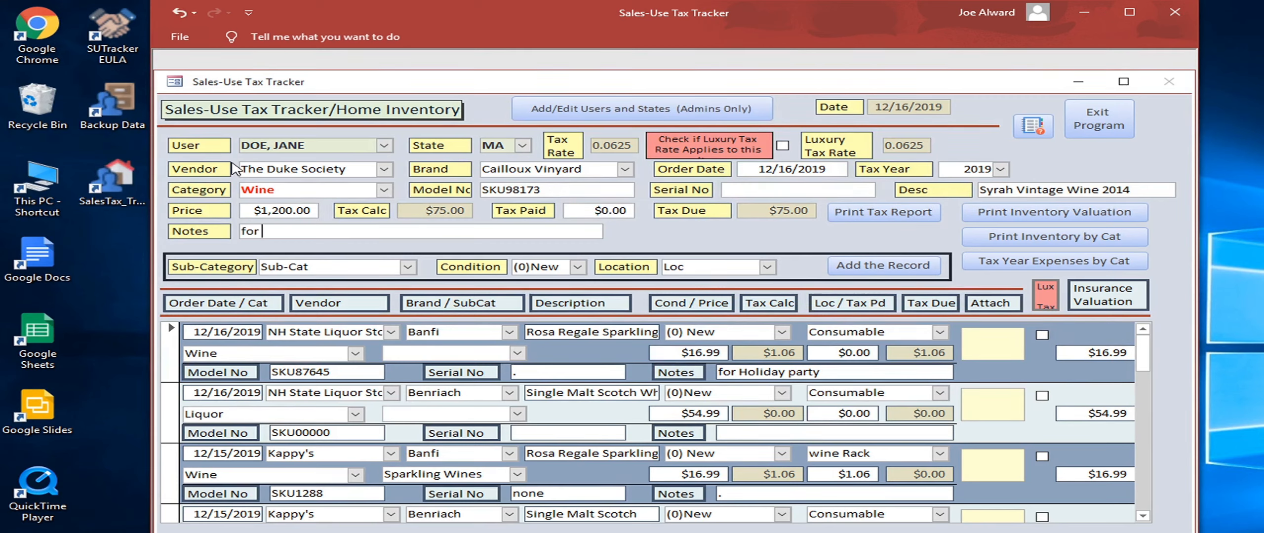
{"action": "type", "text": "investment"}
{"action": "key", "text": "Tab"}
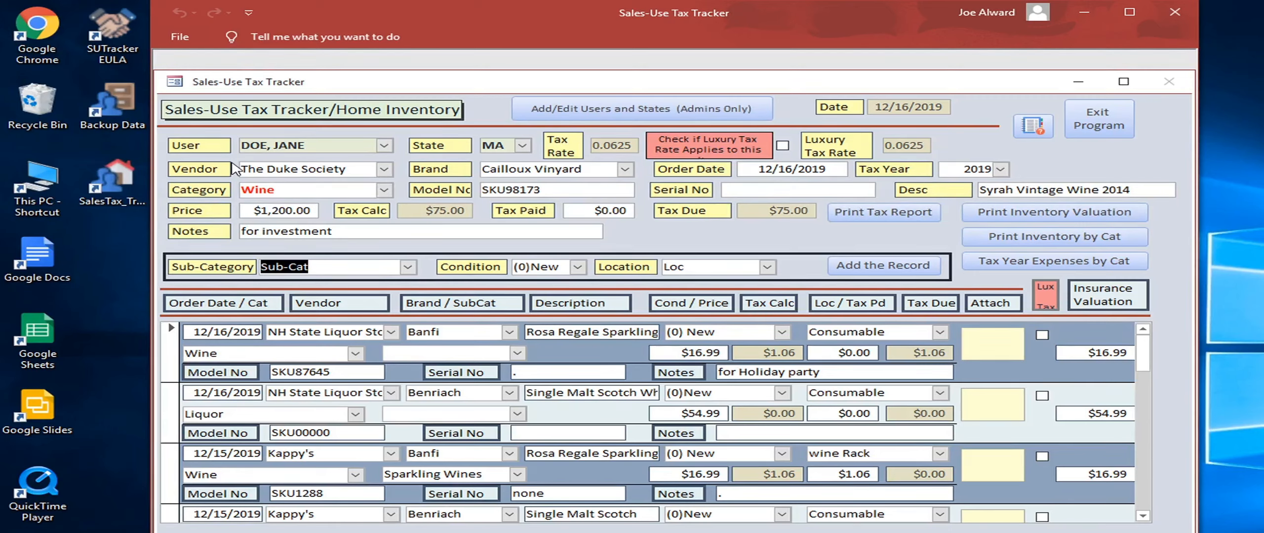
Set the sub-category to Investments and accept adding it to the sub-category list
{"action": "type", "text": "Investments"}
{"action": "key", "text": "Tab"}
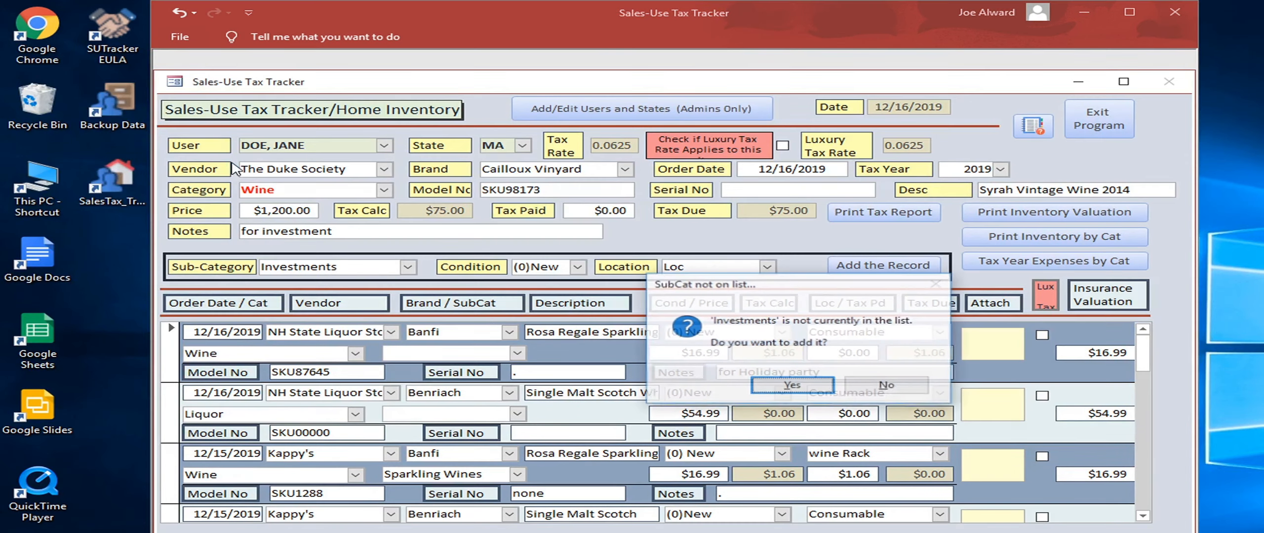
{"action": "key", "text": "Return"}
Keep the condition as New, set the location to Wine Cellar, and add the investment wine record
{"action": "key", "text": "Tab"}
{"action": "type", "text": "Wine"}
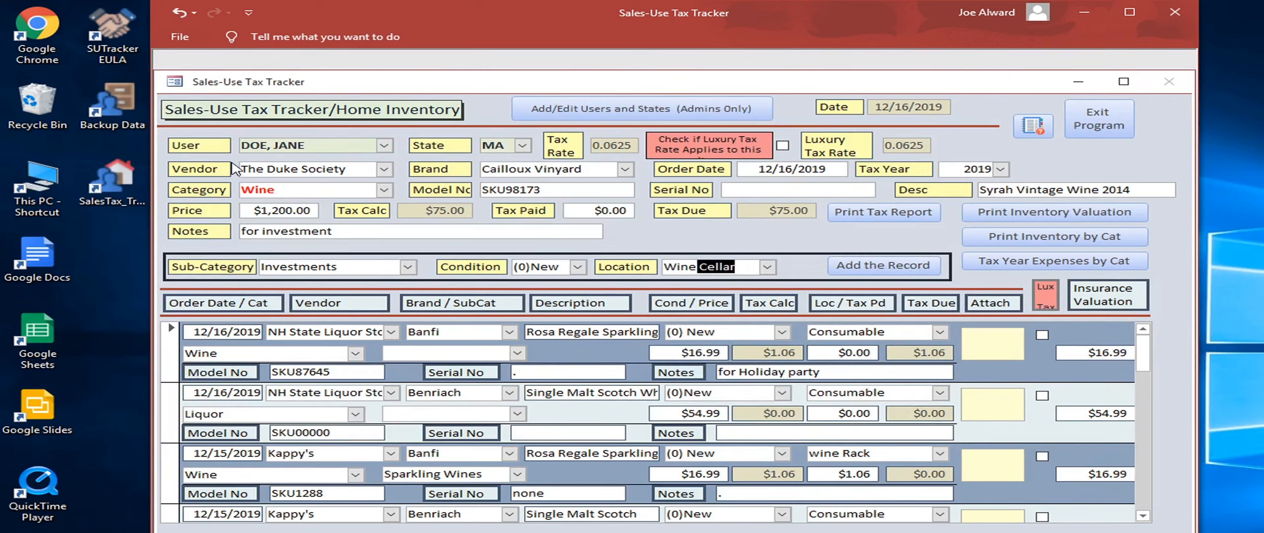
{"action": "key", "text": "Tab"}
{"action": "key", "text": "Return"}
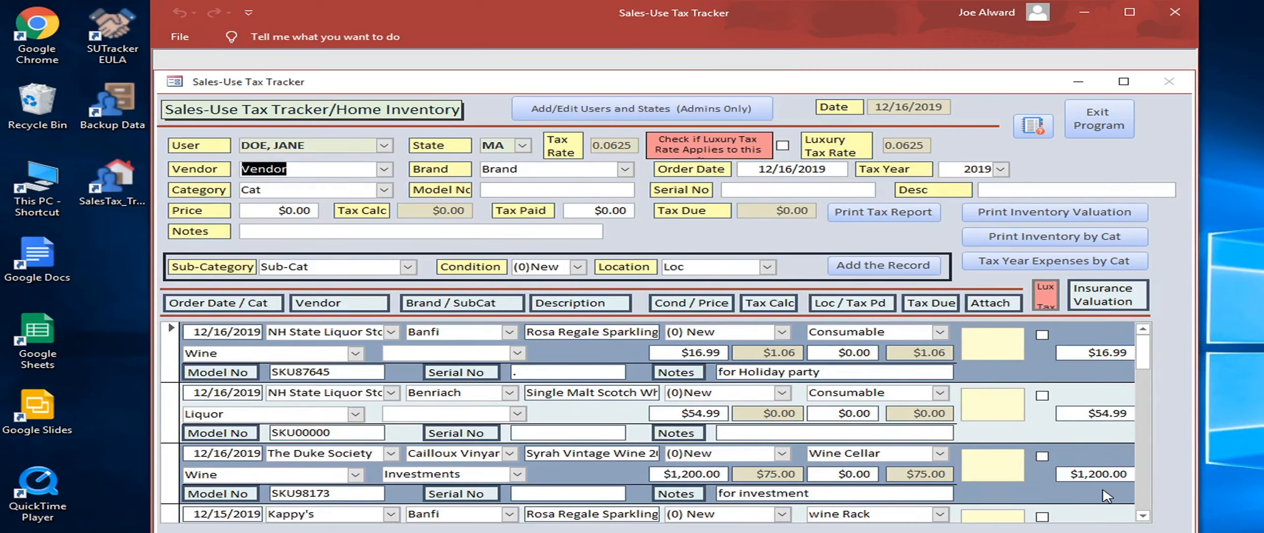
{"action": "scroll", "coordinate": [1106, 496], "scroll_direction": "down", "scroll_amount": 2}
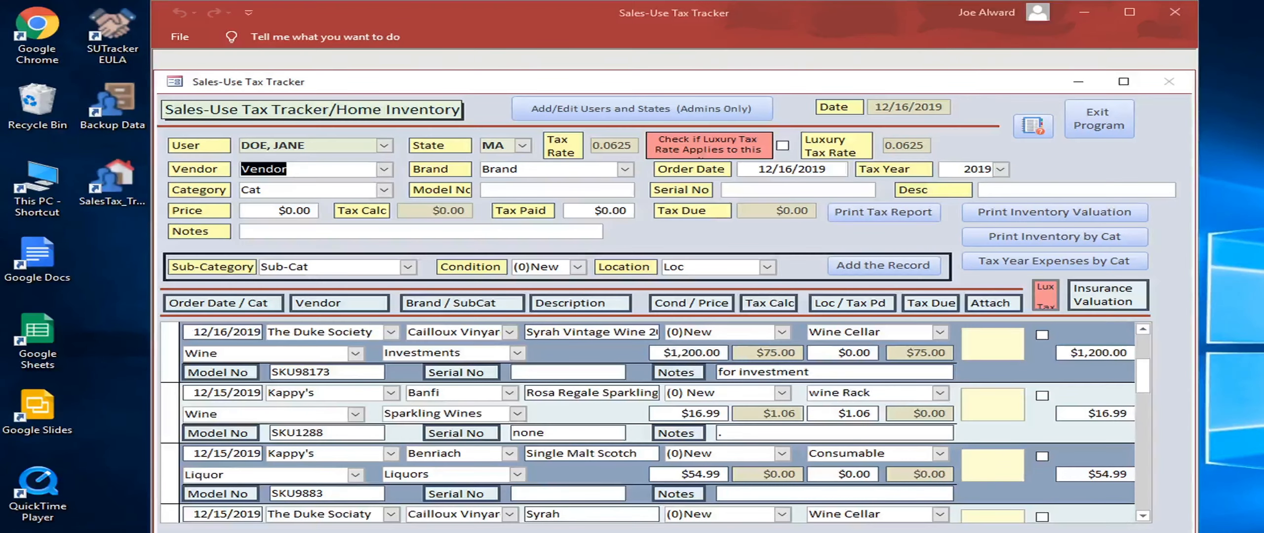